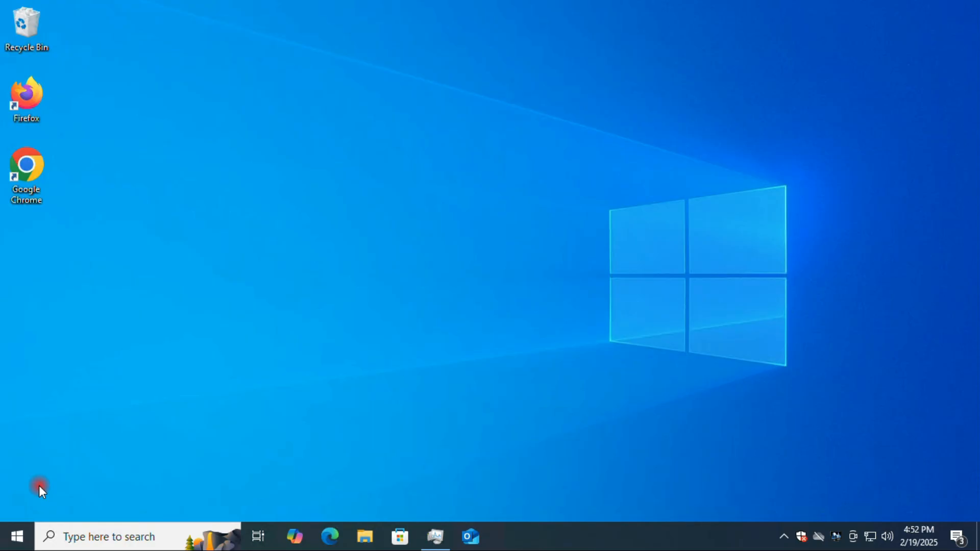
Open the c:\Windows\SoftwareDistribution folder with the Run command
right_click(13, 537)
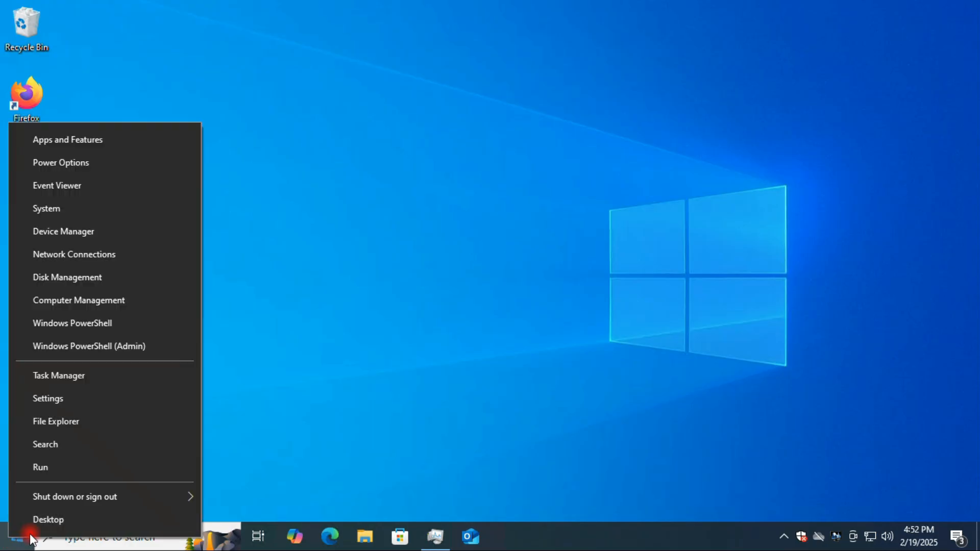
click(77, 462)
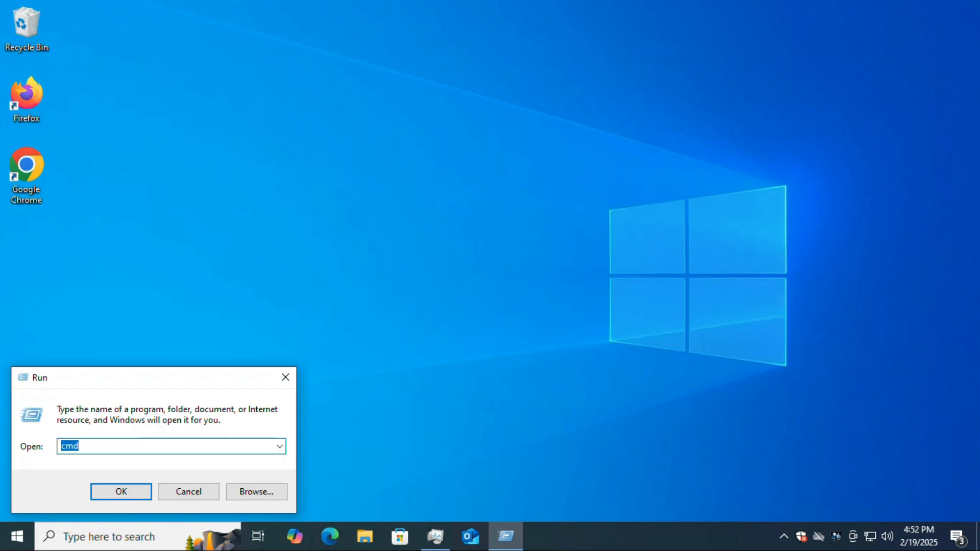
text(c:)
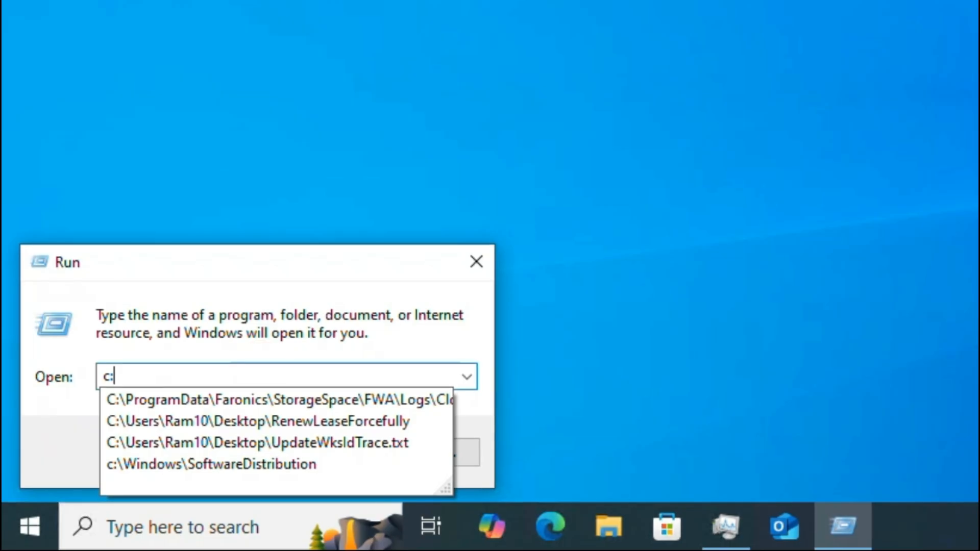
text(\)
key(Up)
key(Up)
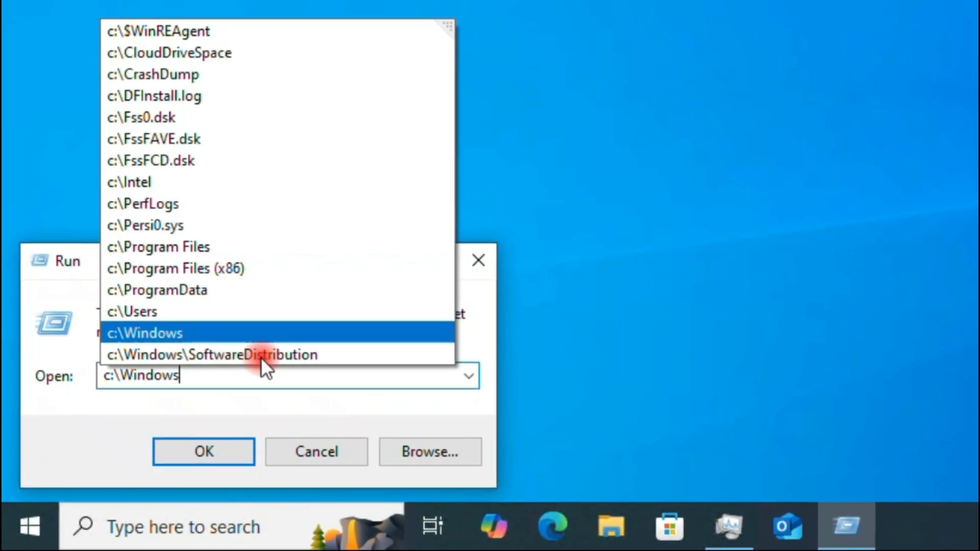
key(Down)
click(261, 357)
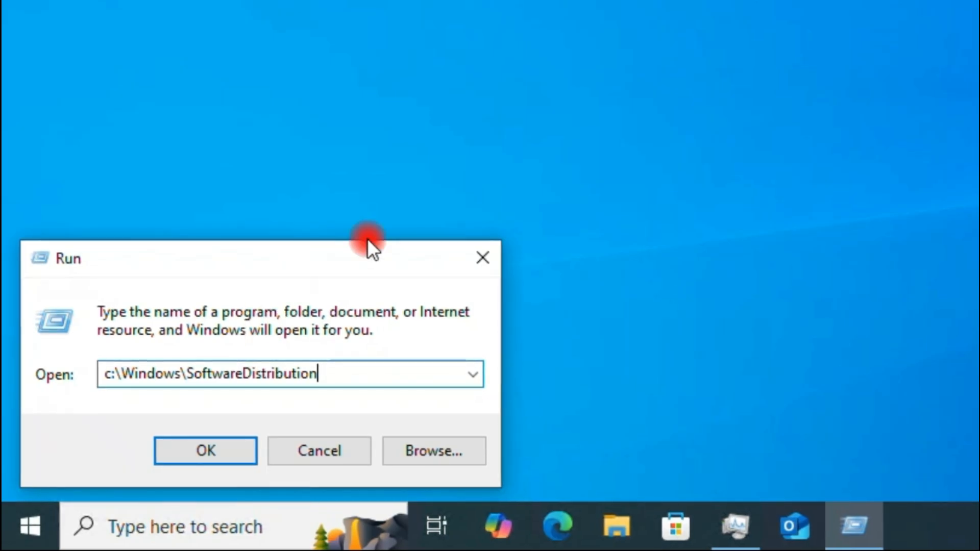
drag(312, 258, 703, 102)
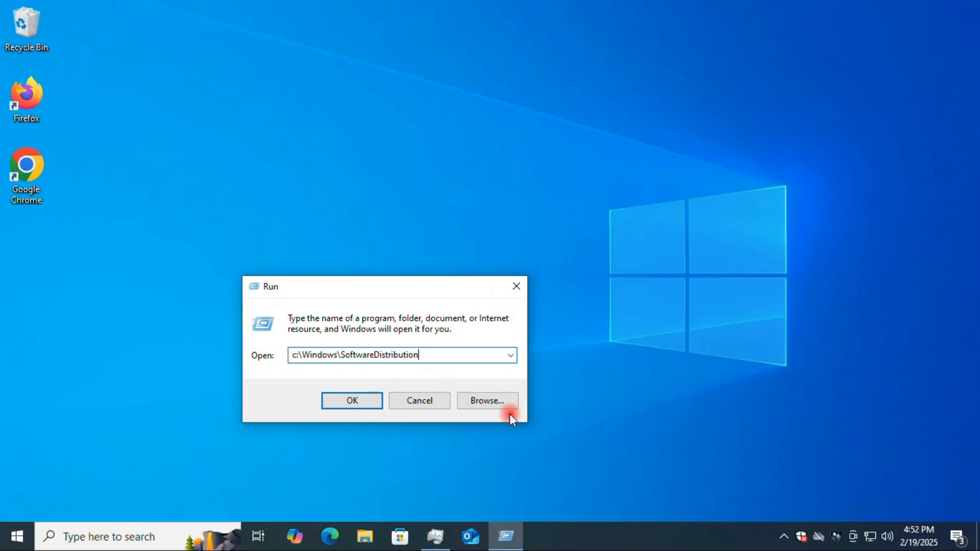
click(368, 402)
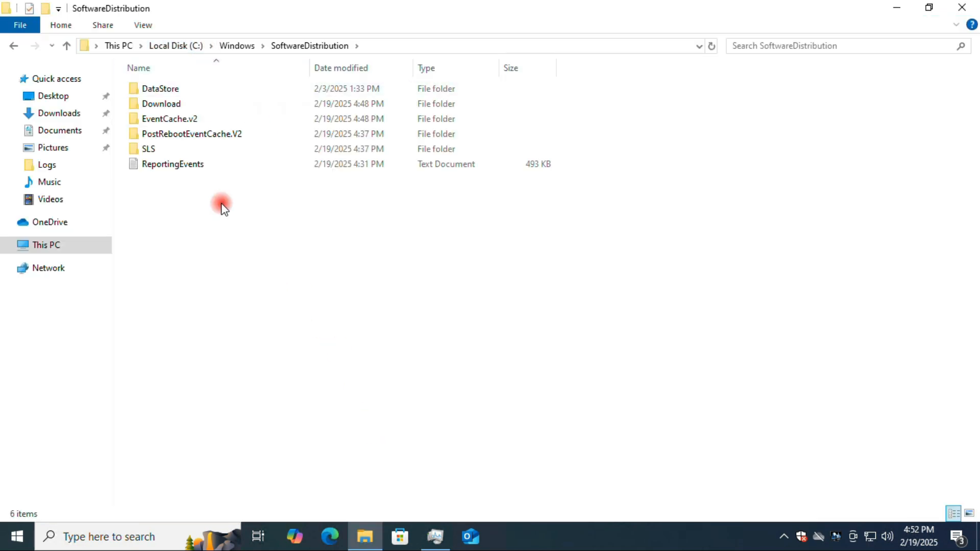
Delete everything in SoftwareDistribution with administrator permission for all items, skip all files in use, and close the folder window
drag(229, 228, 186, 88)
key(Delete)
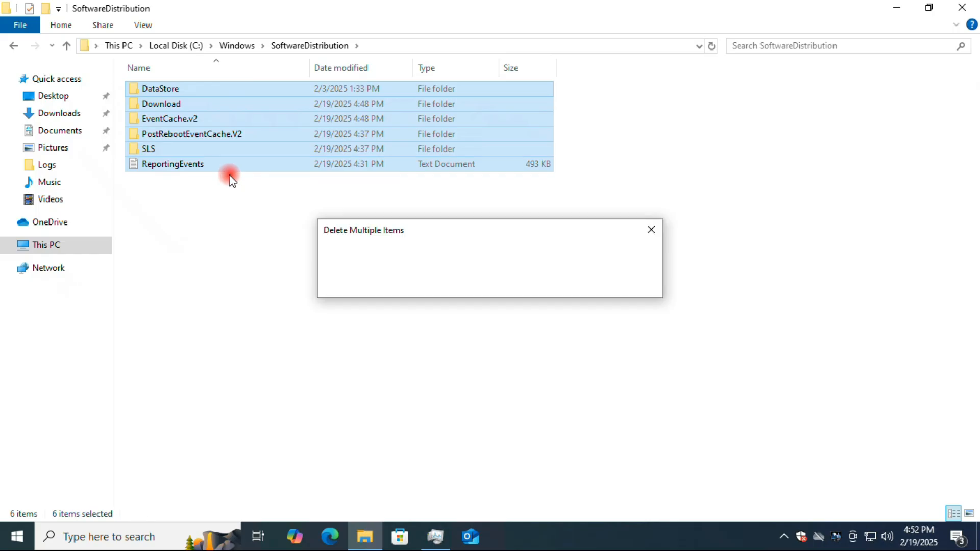
key(Return)
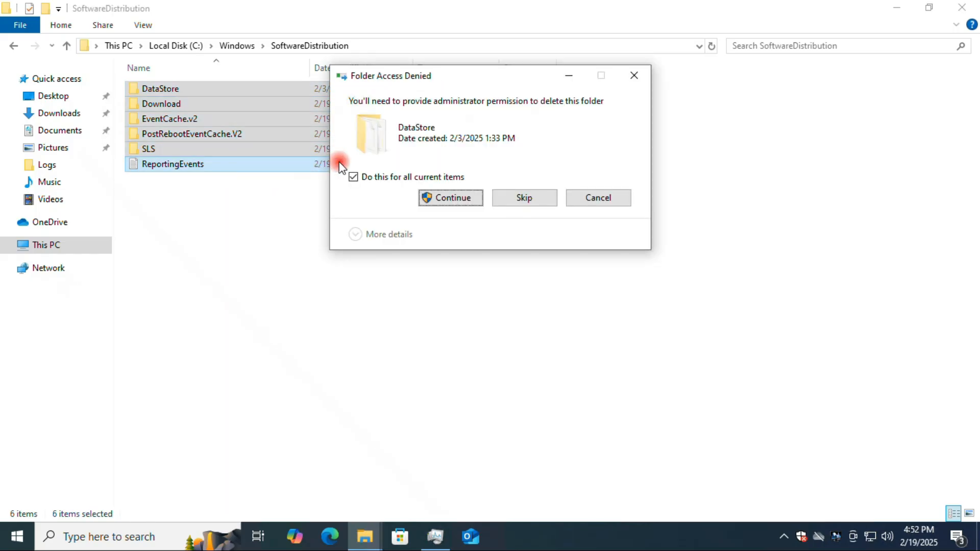
click(449, 198)
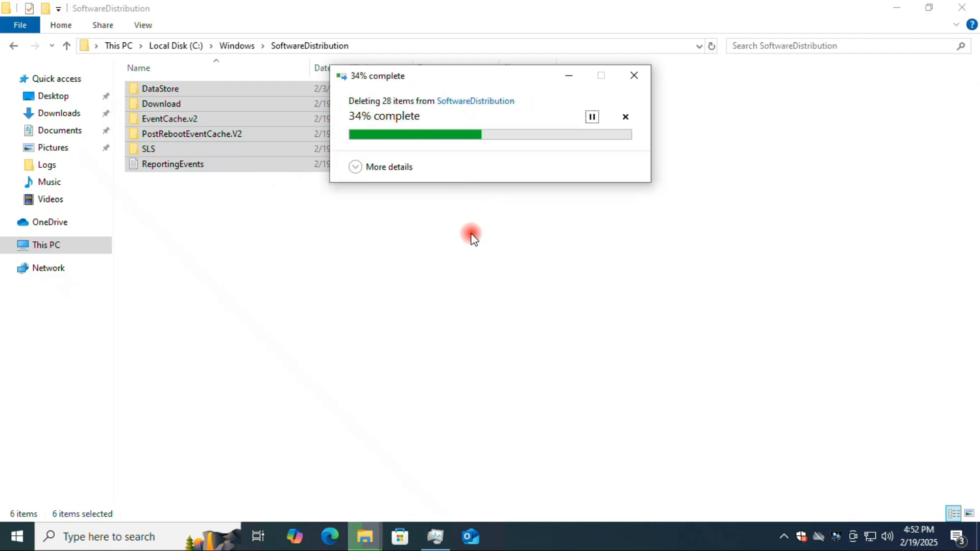
click(418, 199)
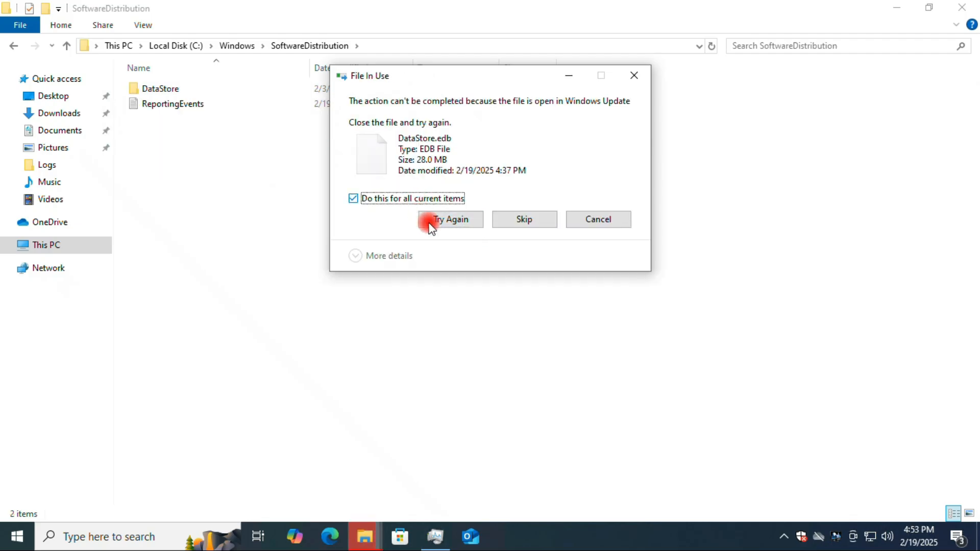
click(532, 222)
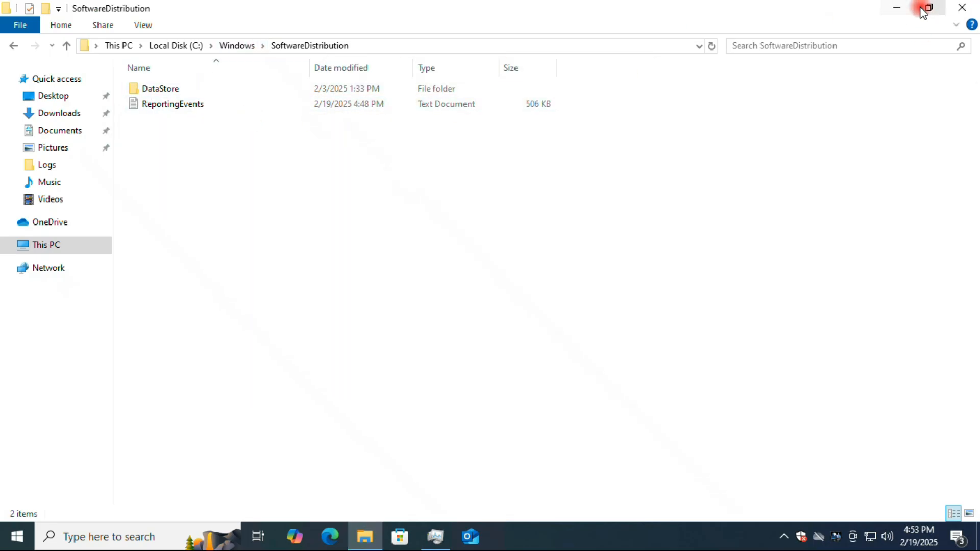
click(962, 7)
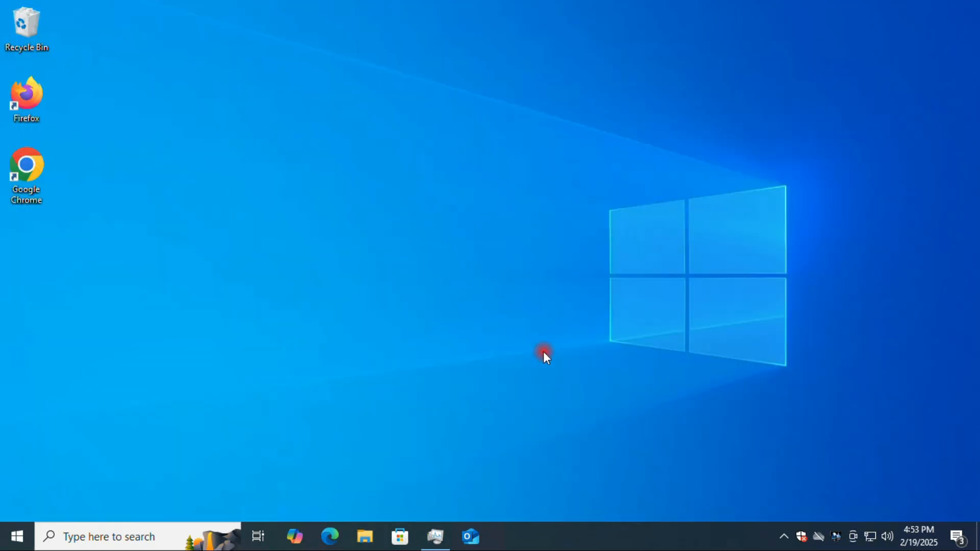
Start cmd as a new task with administrative privileges from Task Manager
right_click(627, 542)
click(659, 465)
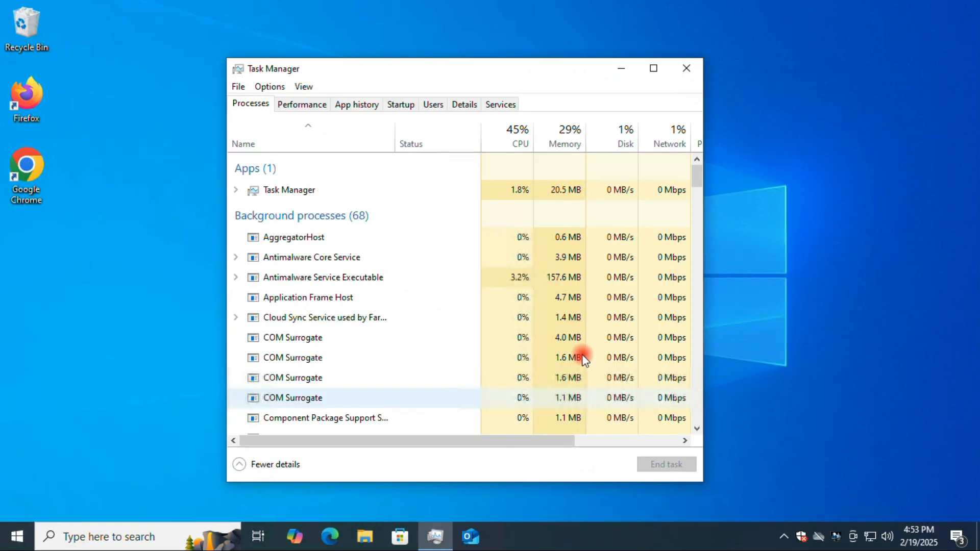
click(238, 87)
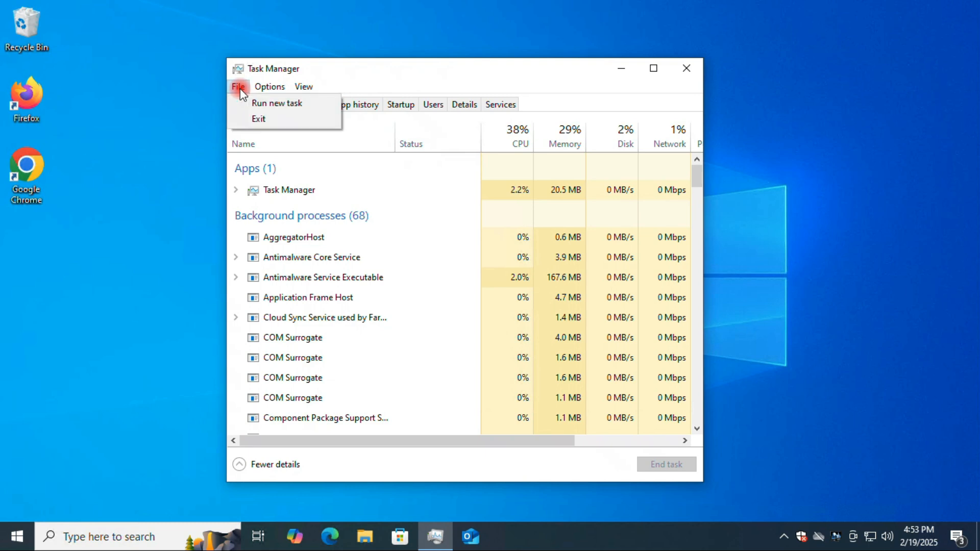
click(281, 102)
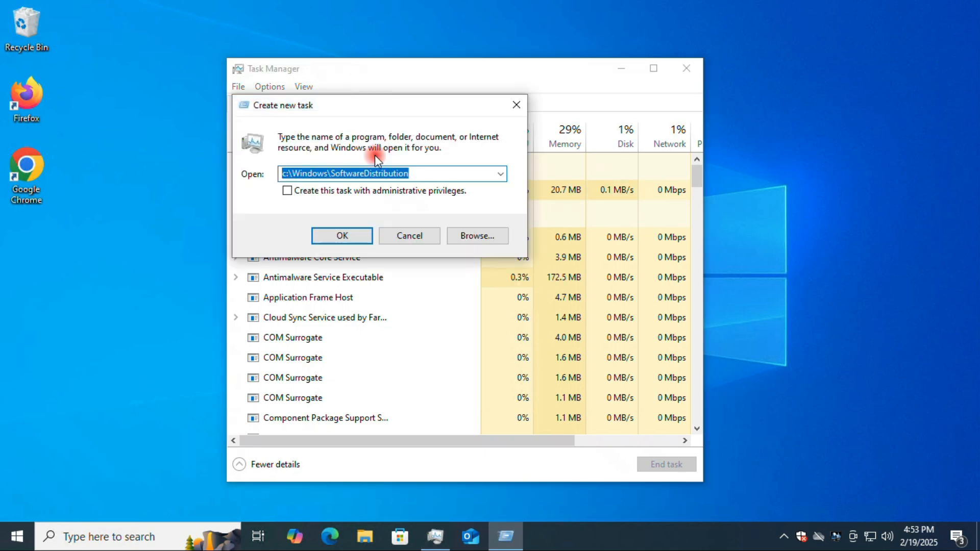
text(c)
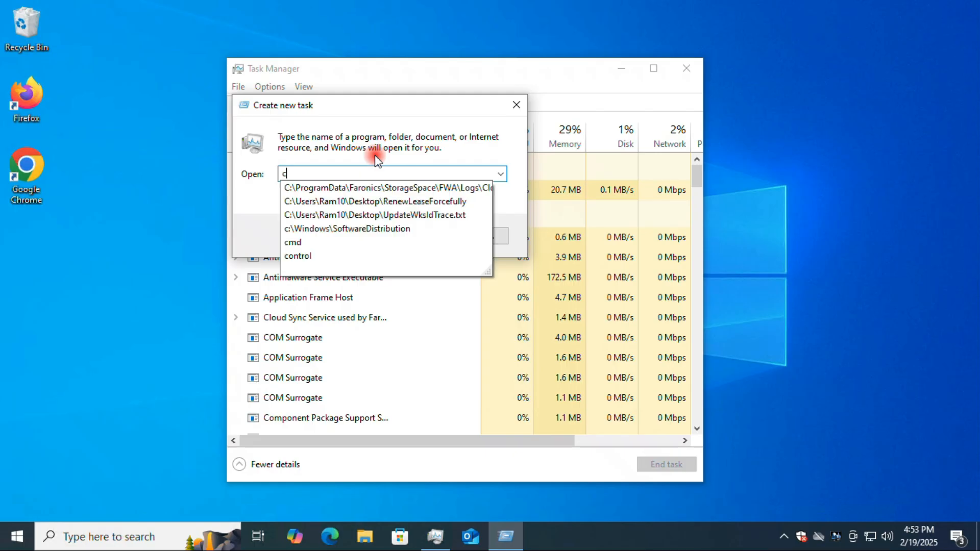
text(md)
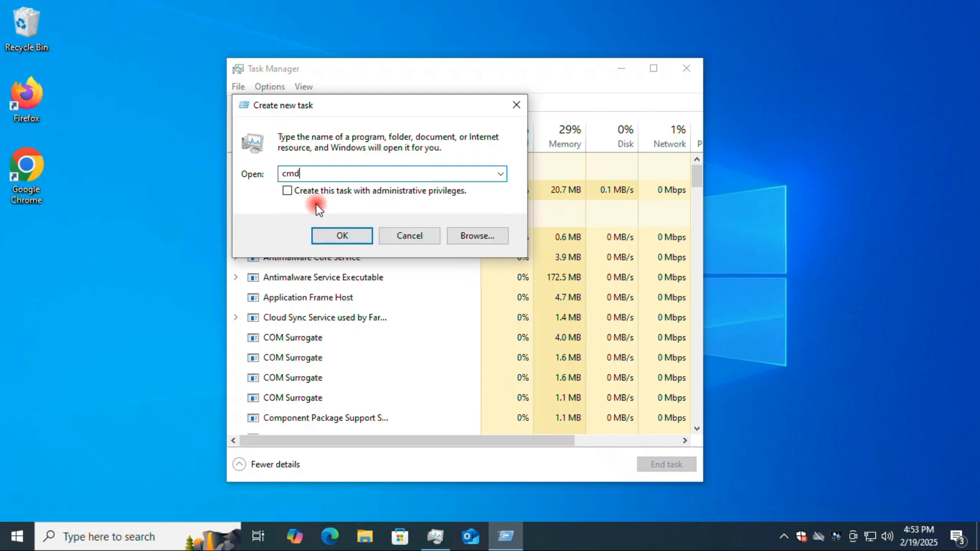
click(286, 190)
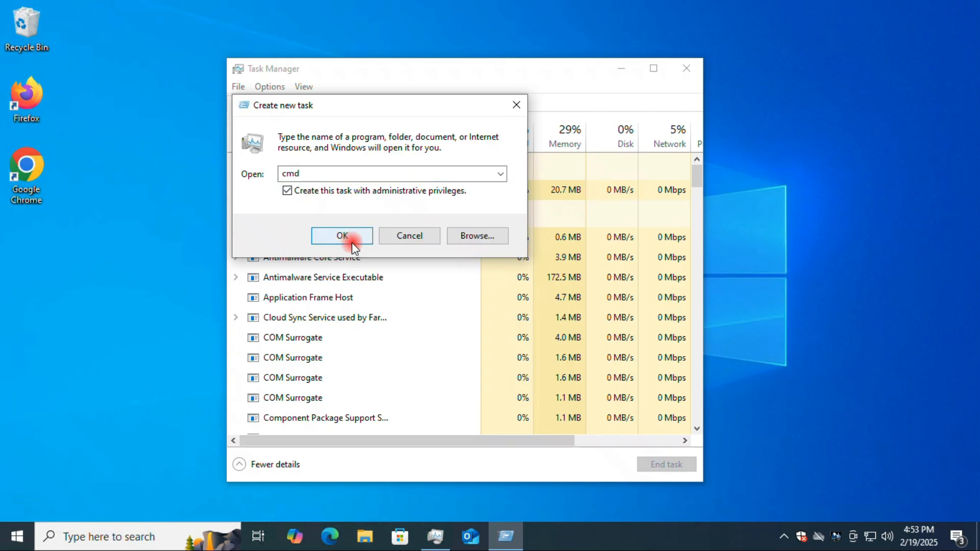
click(350, 232)
drag(450, 128, 492, 128)
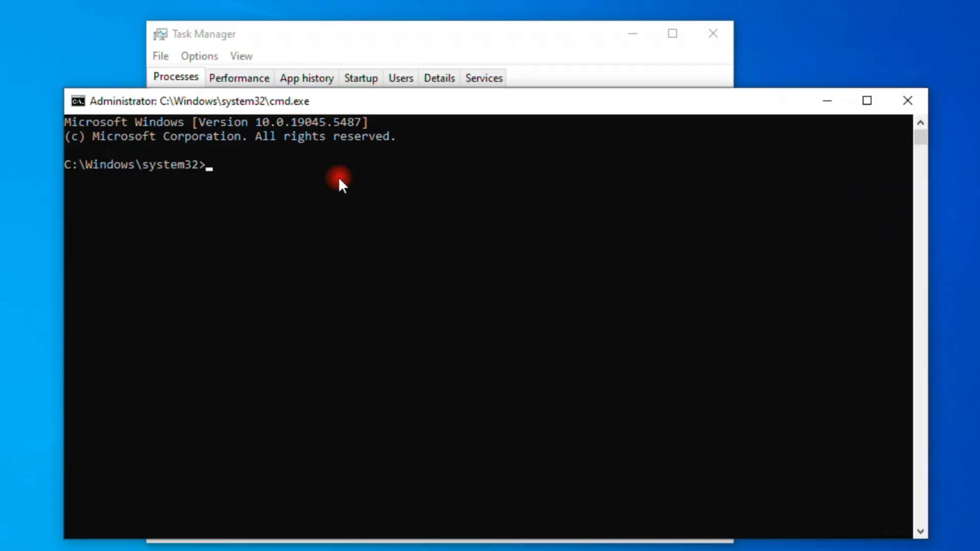
Check the system files with sfc /scannow, highlight the scan's result line, and close Command Prompt and Task Manager
text(sfc /sc)
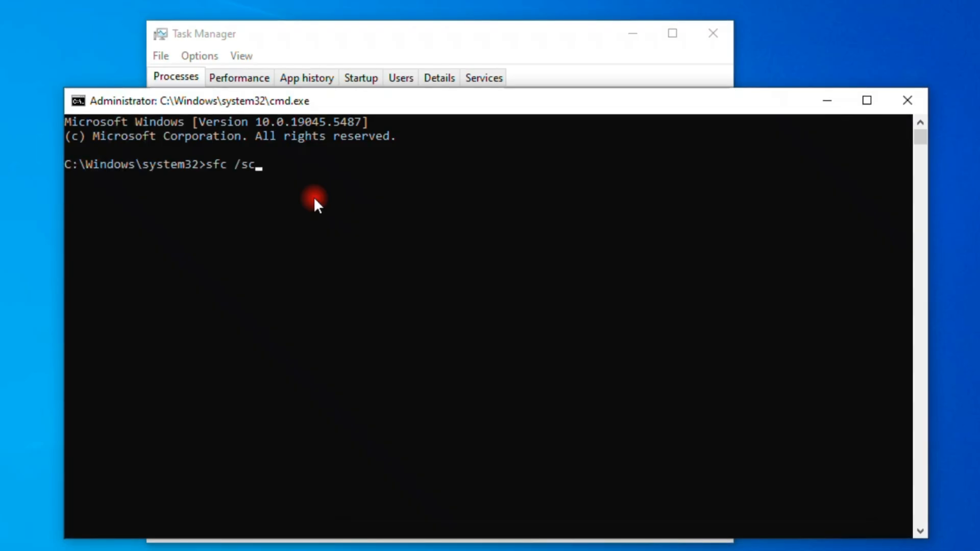
text(annow)
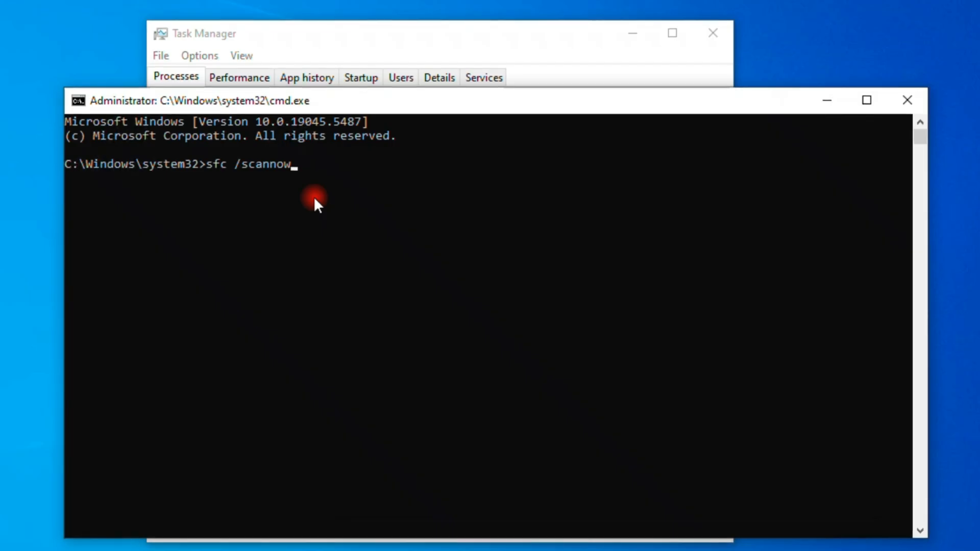
key(Return)
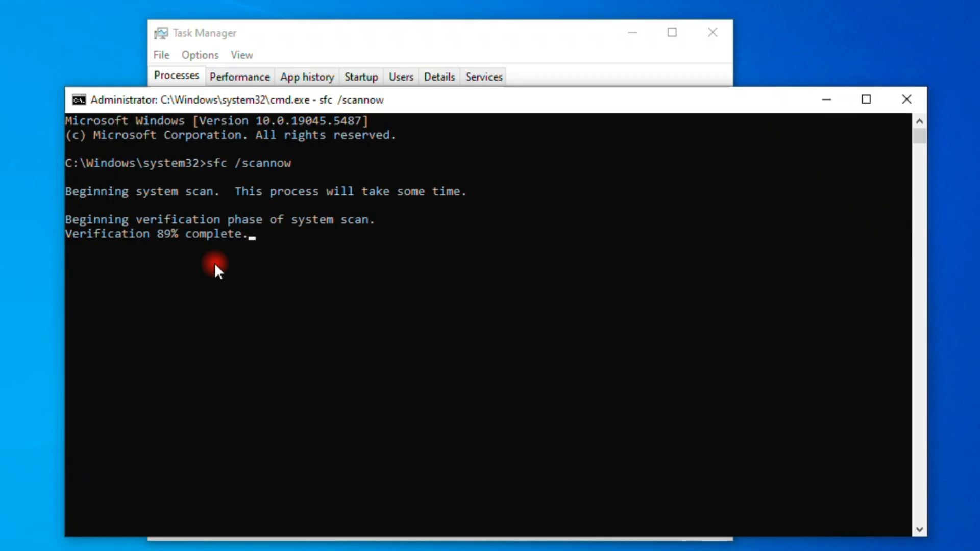
drag(72, 263, 601, 260)
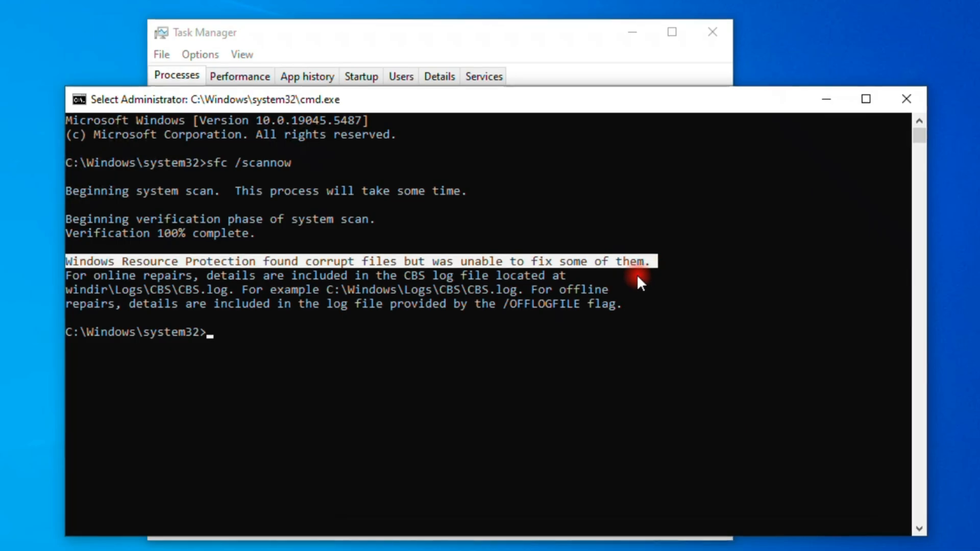
click(923, 104)
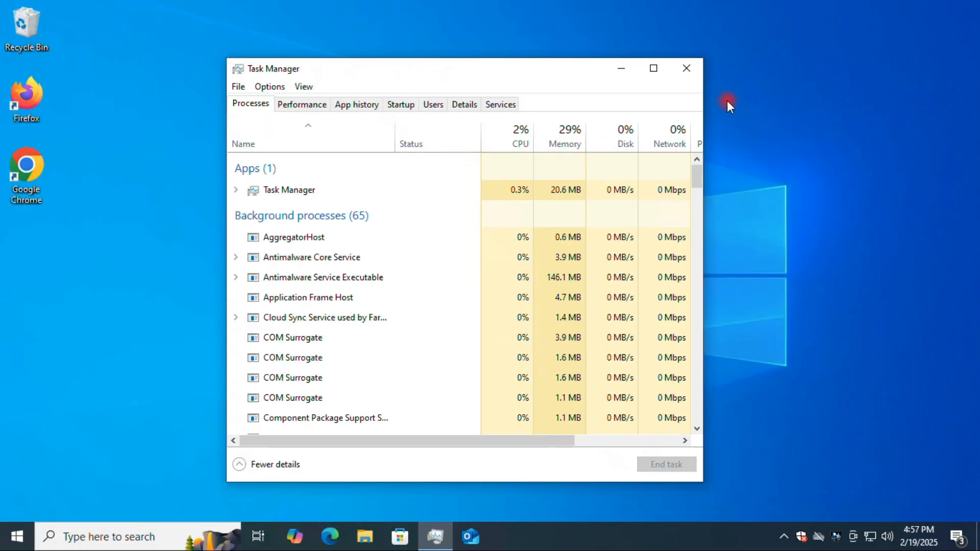
click(697, 69)
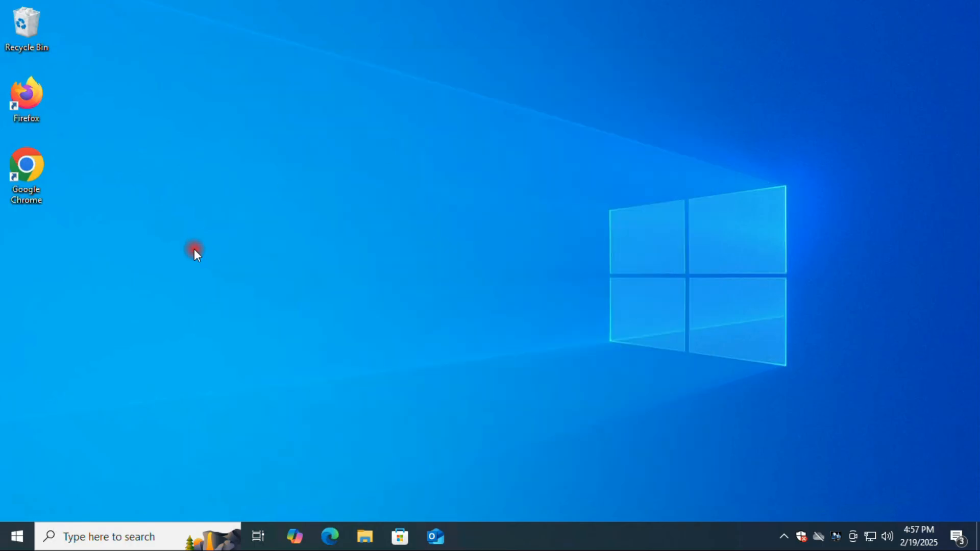
Open the Services console by running services.msc
right_click(23, 526)
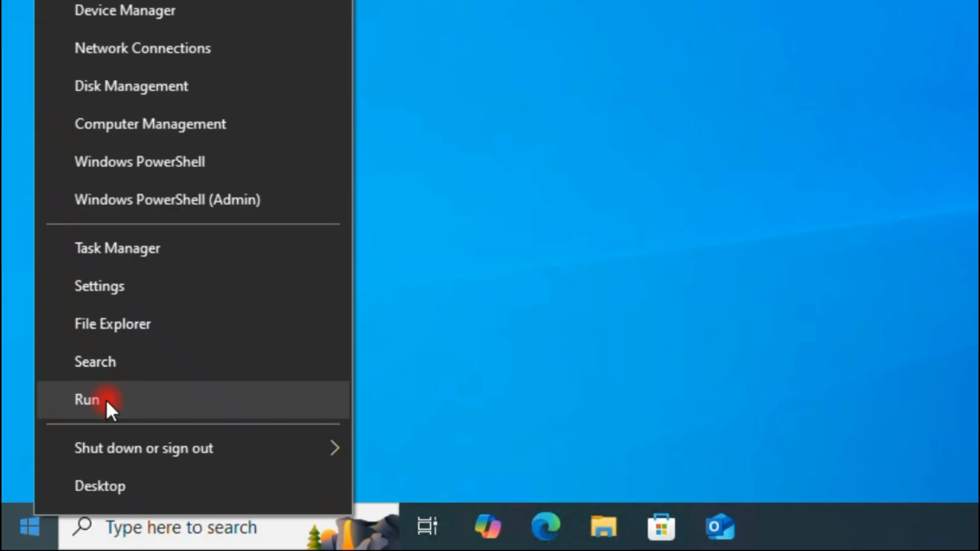
click(64, 460)
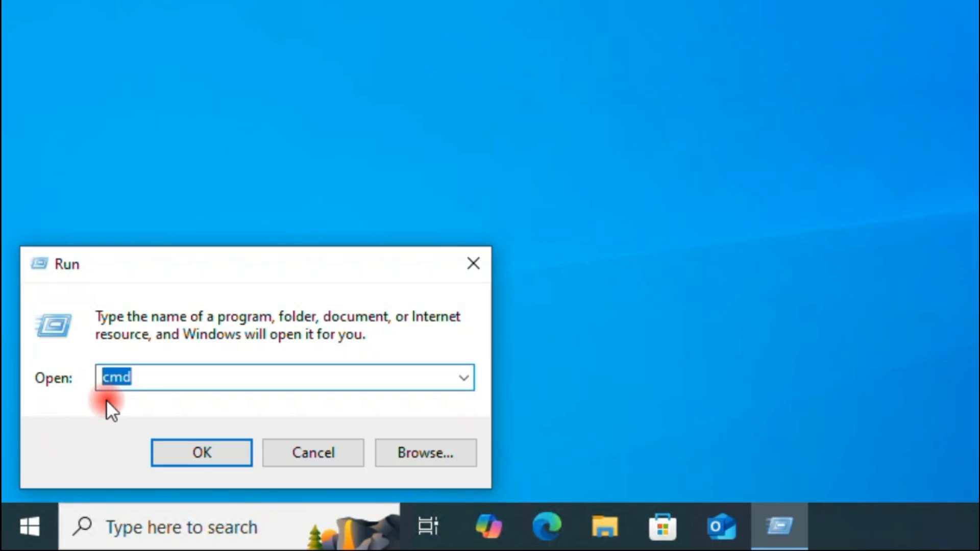
text(ser)
key(Down)
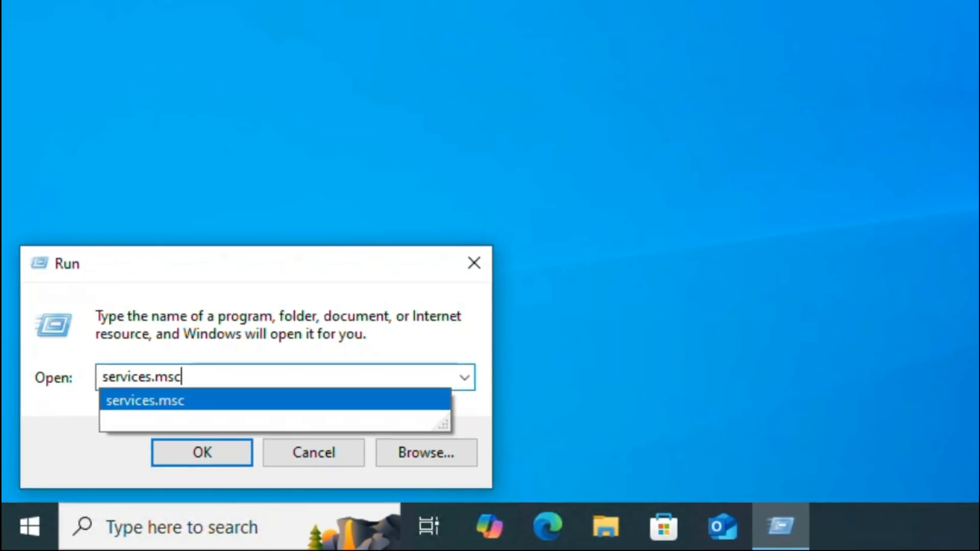
click(101, 451)
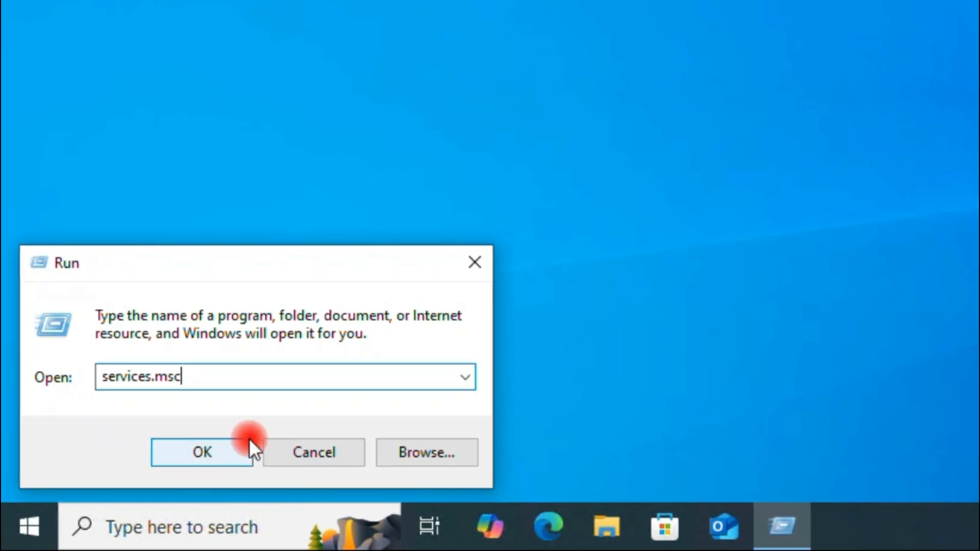
click(213, 446)
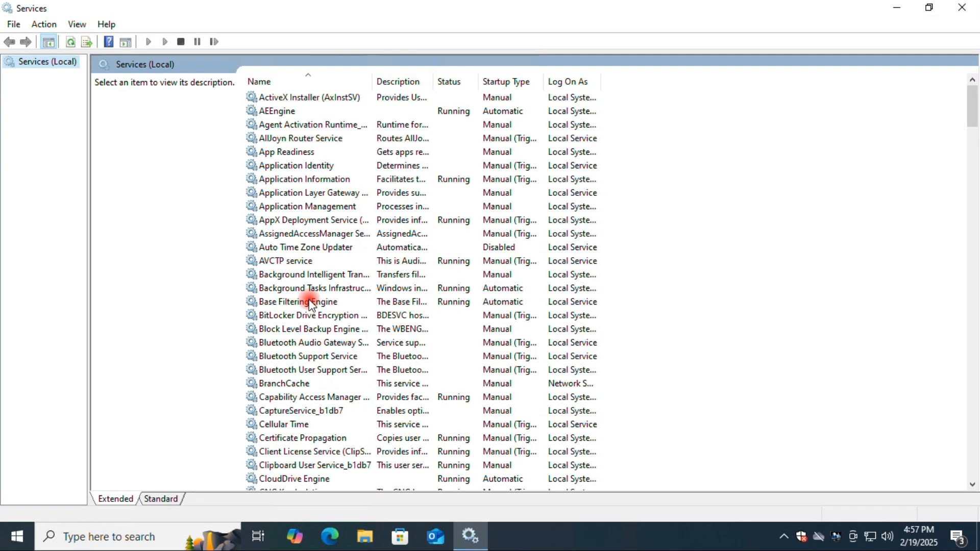
Find the Windows Update service in the list of local services and open its properties
click(328, 274)
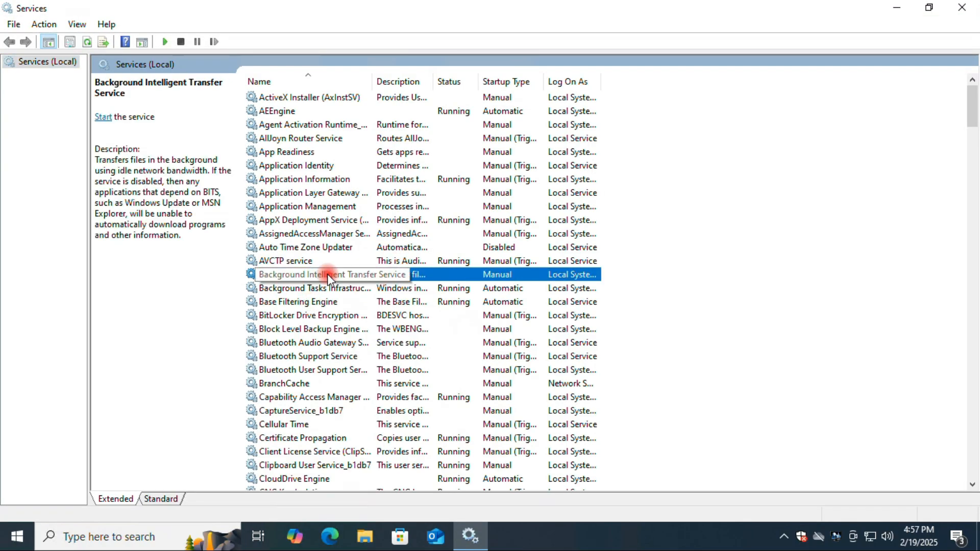
key(w)
scroll(335, 395, down, 7)
click(326, 329)
scroll(373, 354, down, 1)
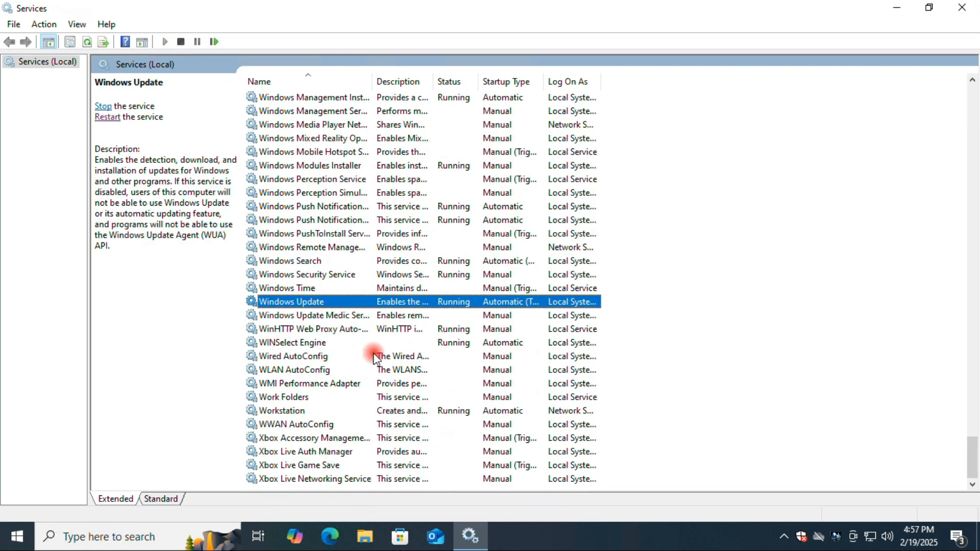
right_click(320, 304)
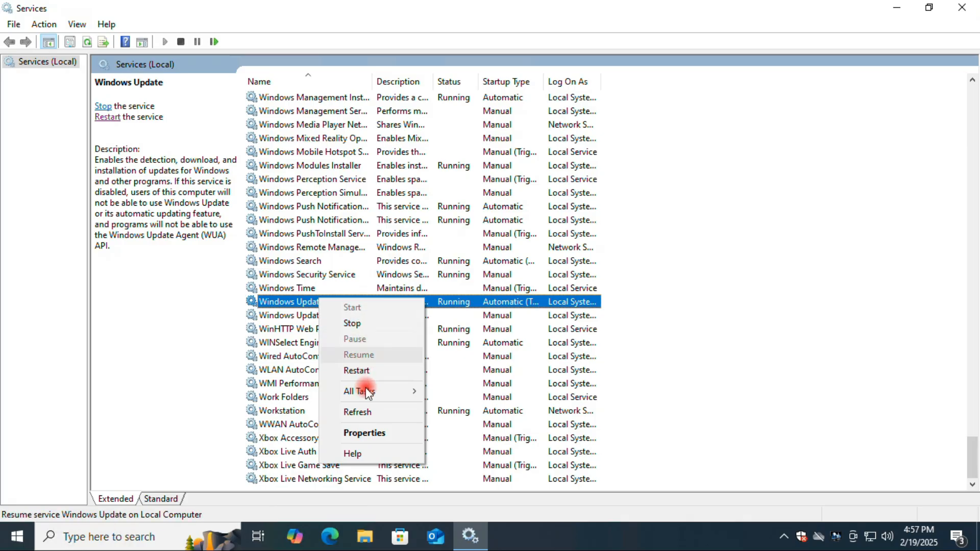
click(371, 434)
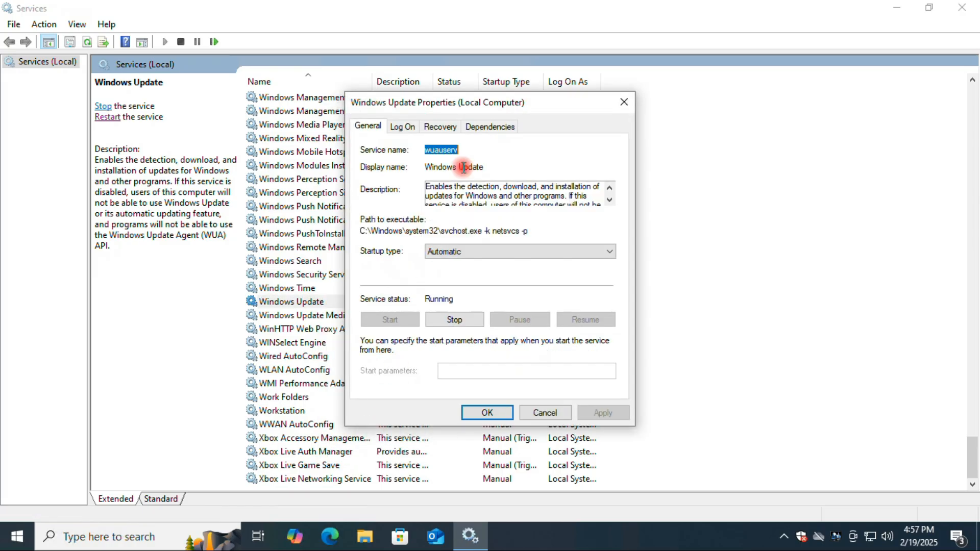
Set the Windows Update service's startup type to Automatic, apply the change, and stop and start the service again
click(449, 252)
click(442, 275)
click(431, 251)
click(449, 284)
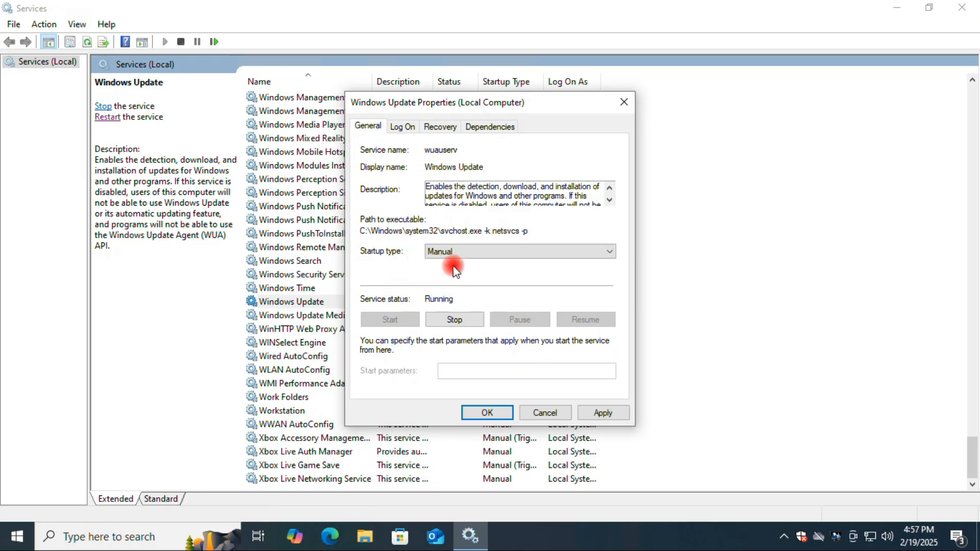
click(440, 251)
click(456, 274)
click(607, 409)
click(486, 412)
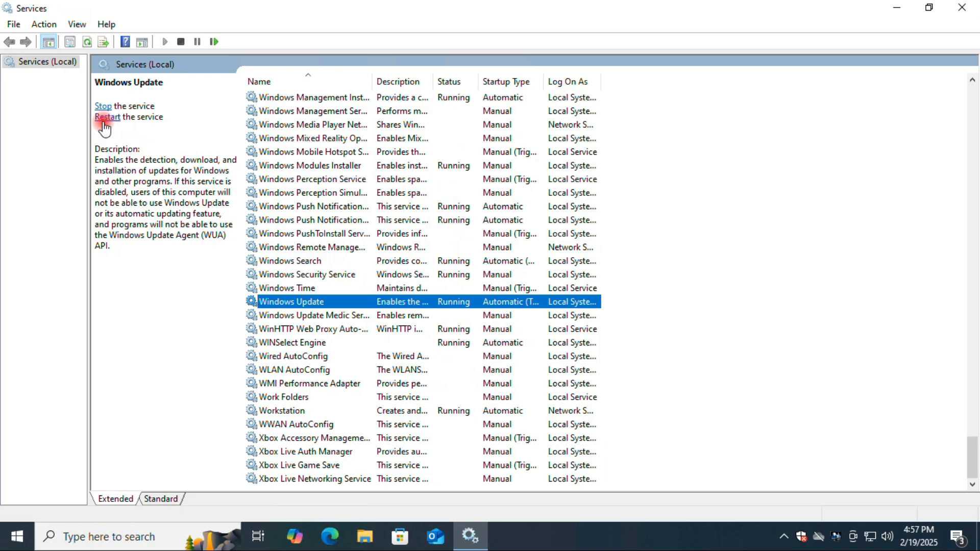
click(103, 106)
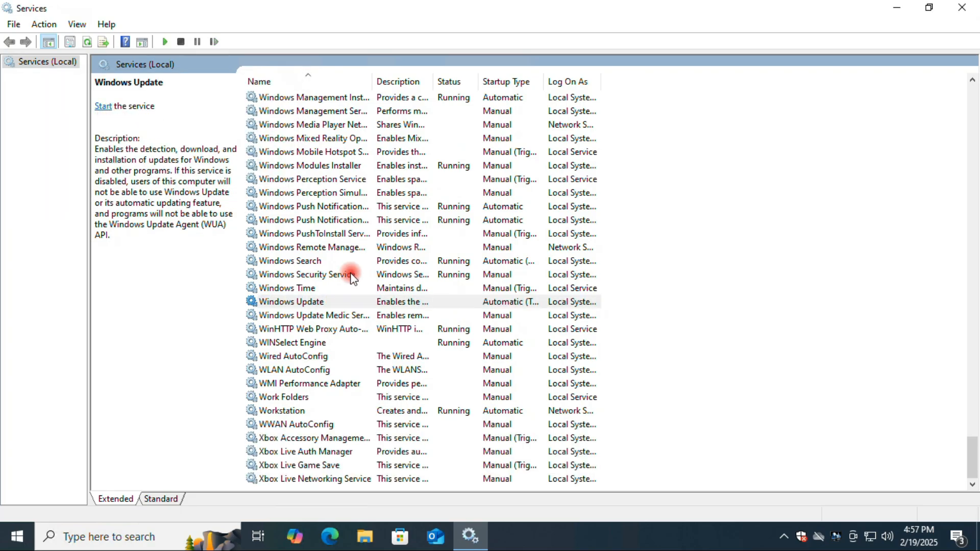
click(105, 109)
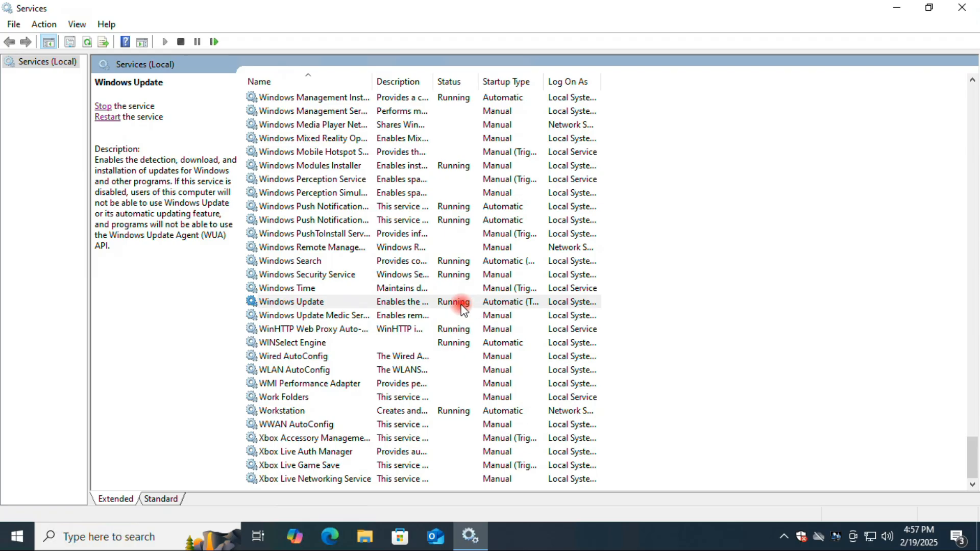
Find Background Intelligent Transfer Service in the services list, widen the Name column to show its full name, and open its properties
click(329, 231)
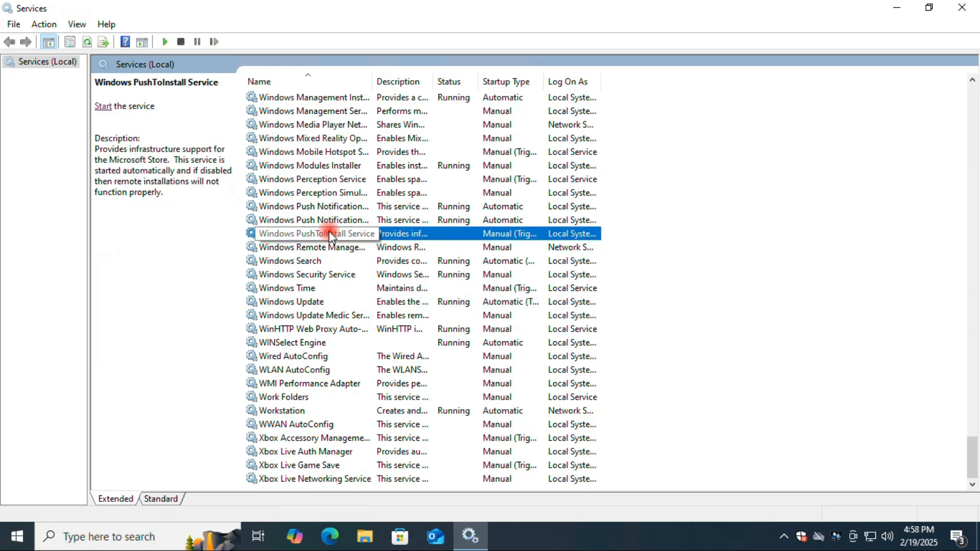
key(b)
scroll(337, 245, up, 4)
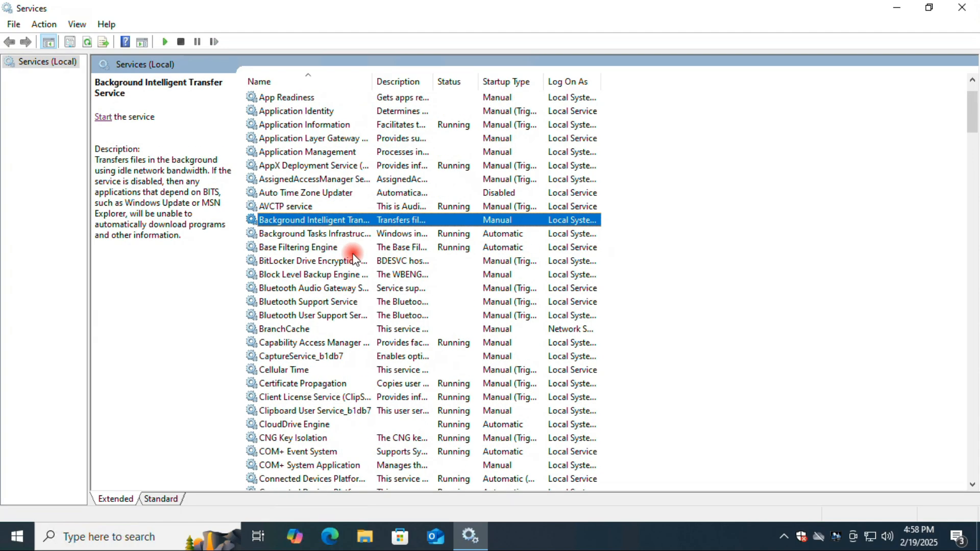
drag(391, 87, 469, 88)
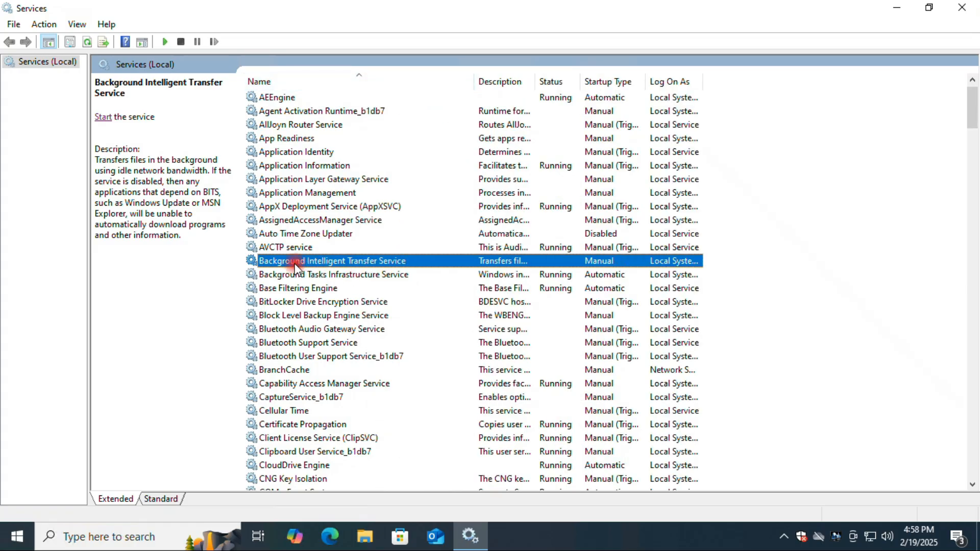
right_click(393, 260)
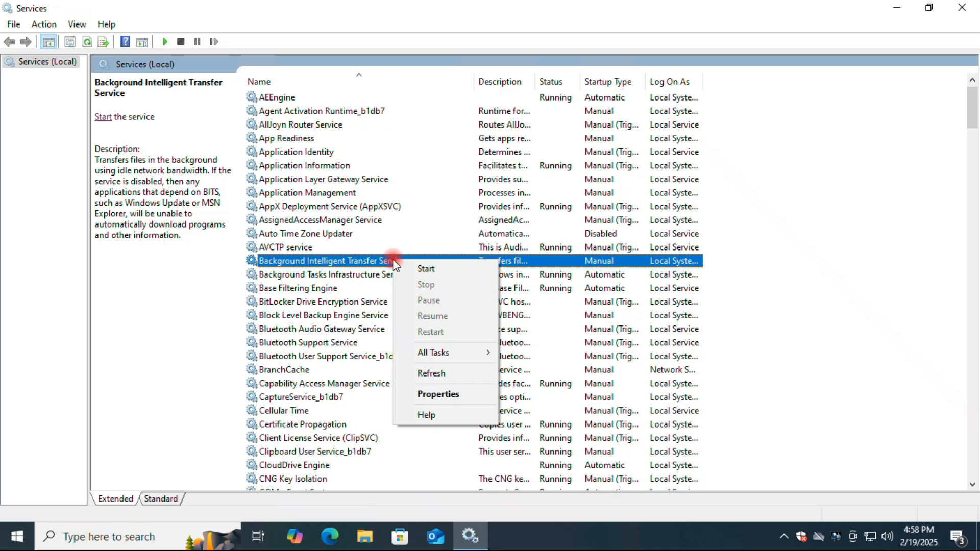
click(456, 394)
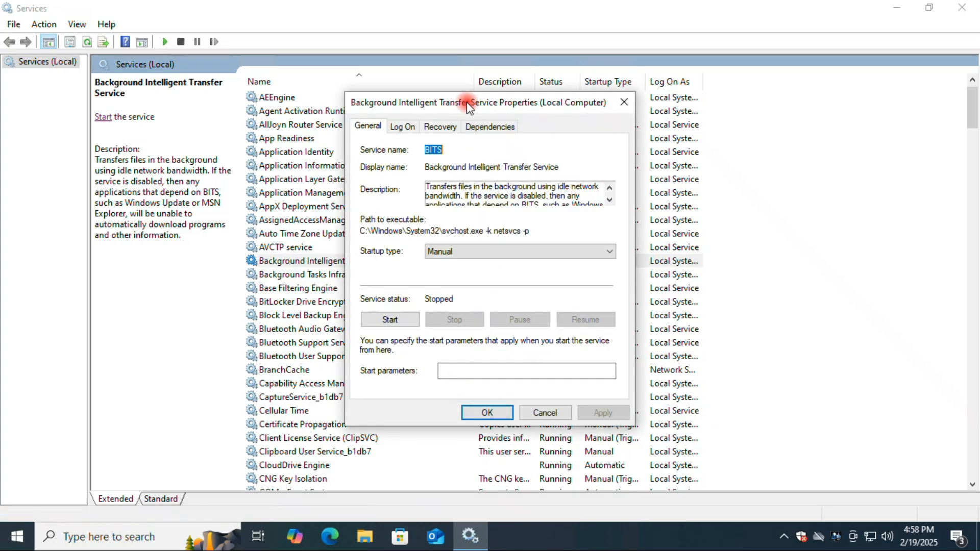
drag(447, 100, 562, 102)
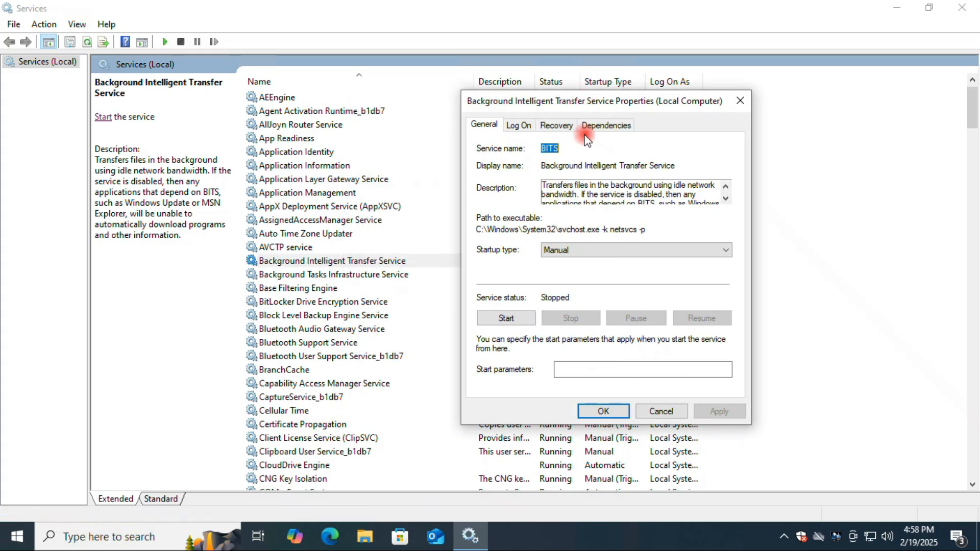
Set the Background Intelligent Transfer Service's startup type to Automatic, start the service, and apply the changes before closing Services
click(565, 251)
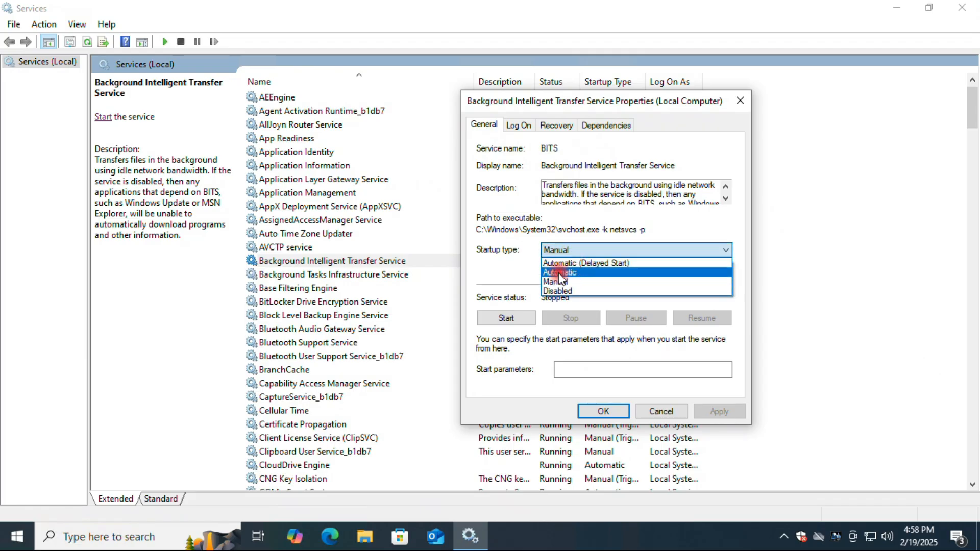
click(561, 273)
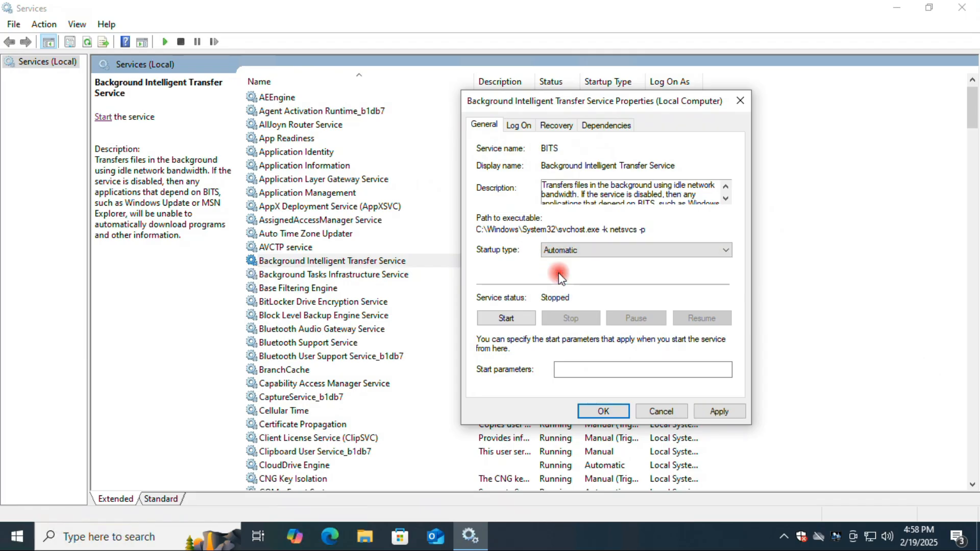
click(518, 319)
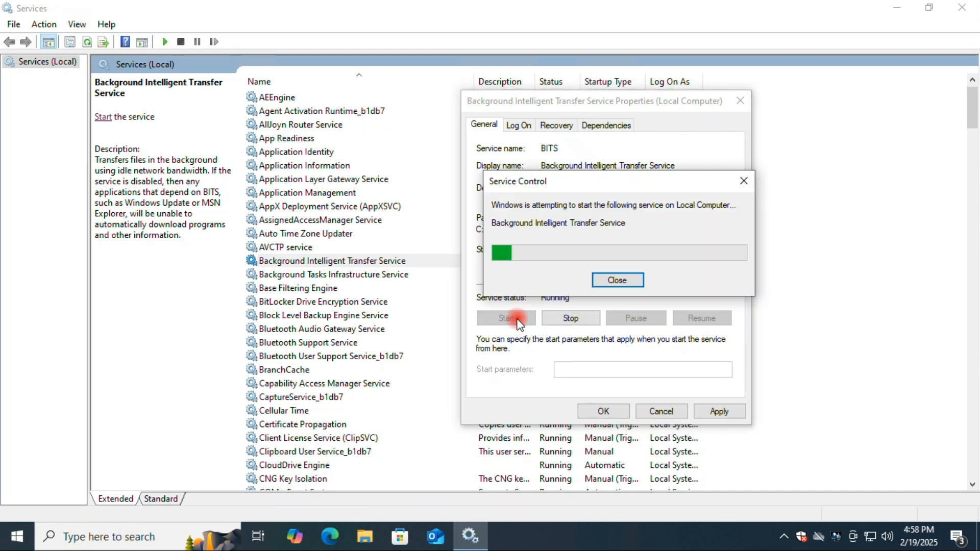
click(737, 411)
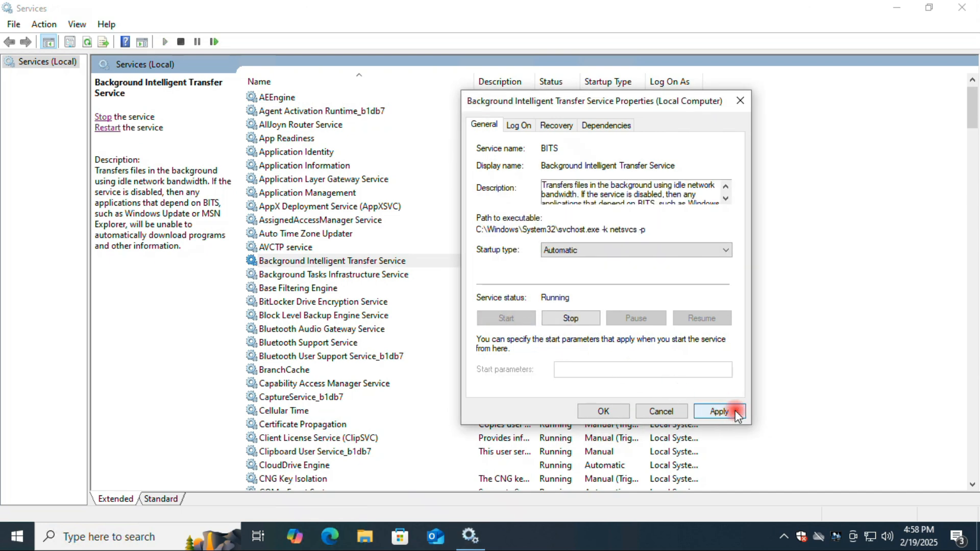
click(603, 411)
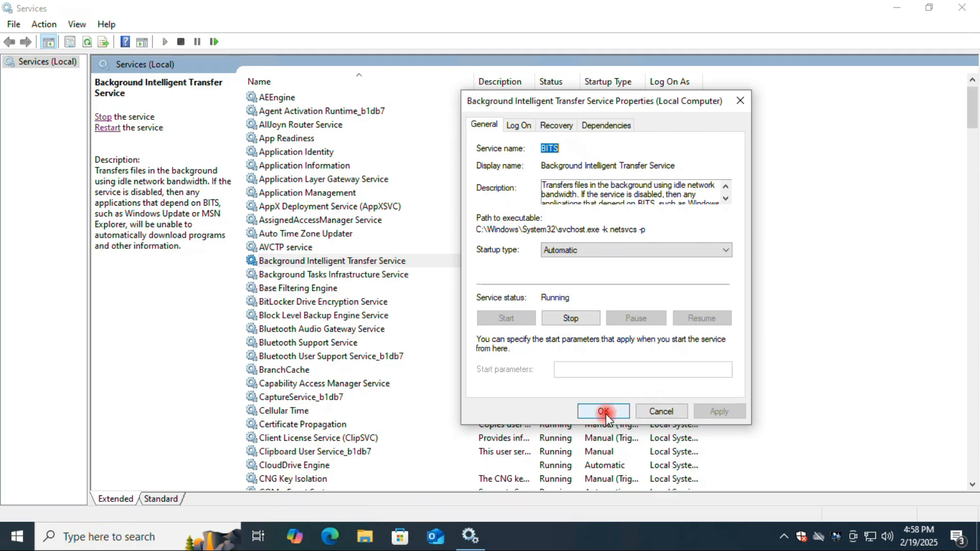
click(384, 263)
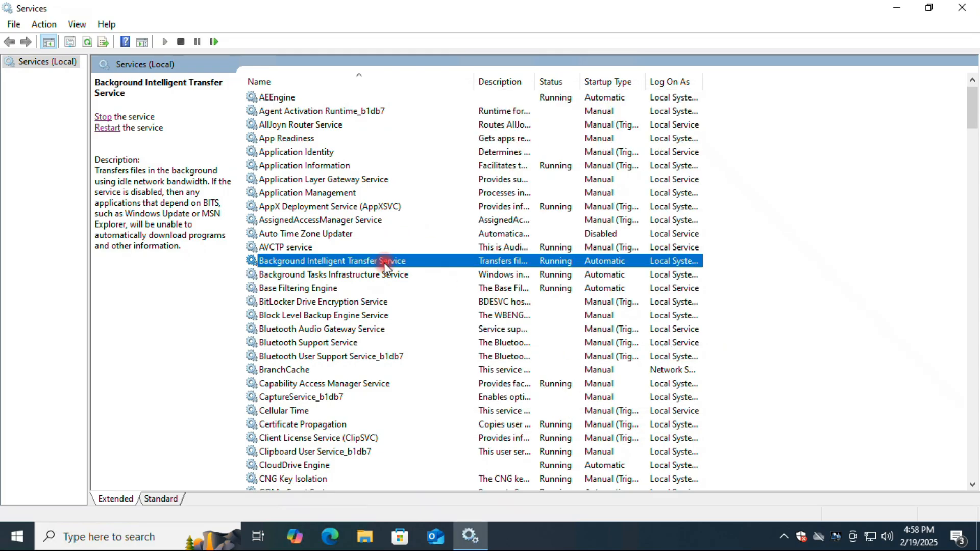
click(962, 19)
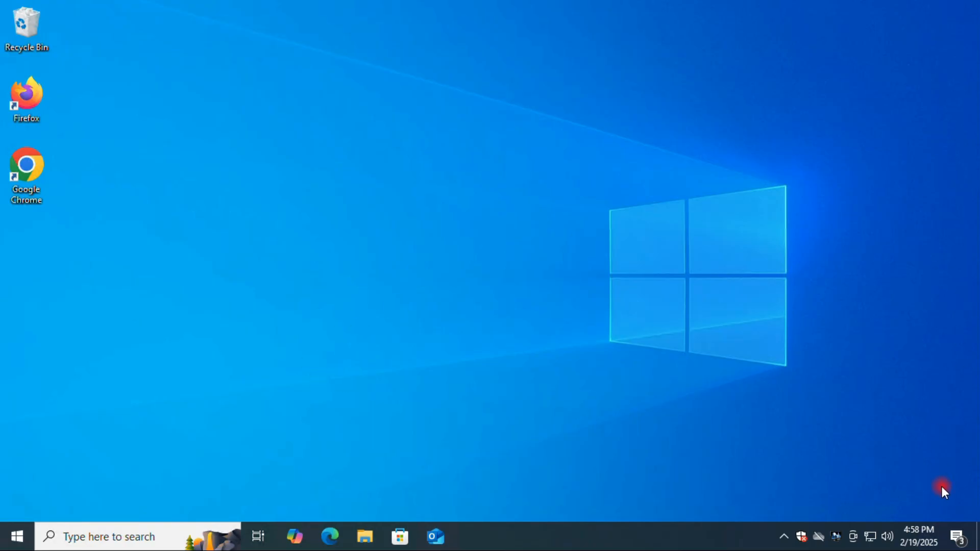
Open the Date & time settings through the taskbar clock's option to adjust the date and time
right_click(919, 535)
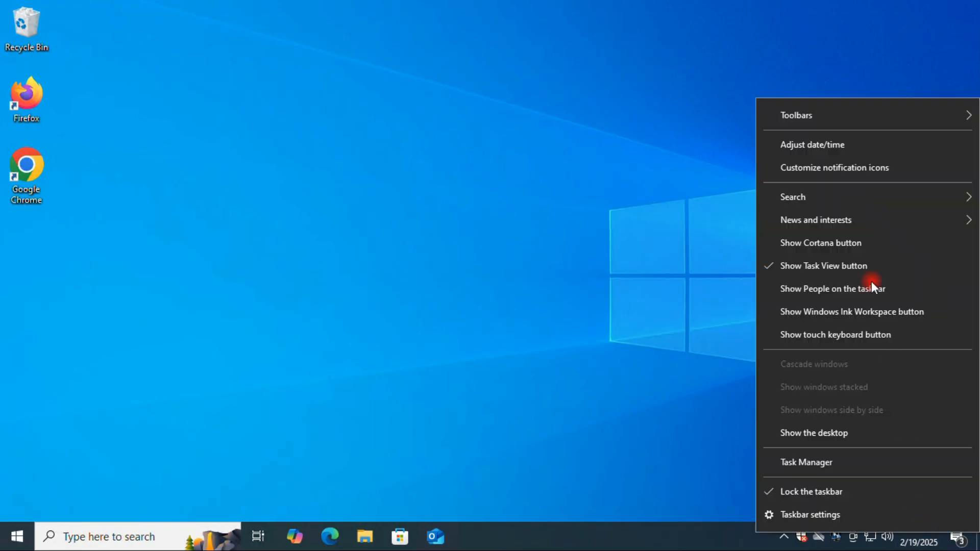
click(670, 272)
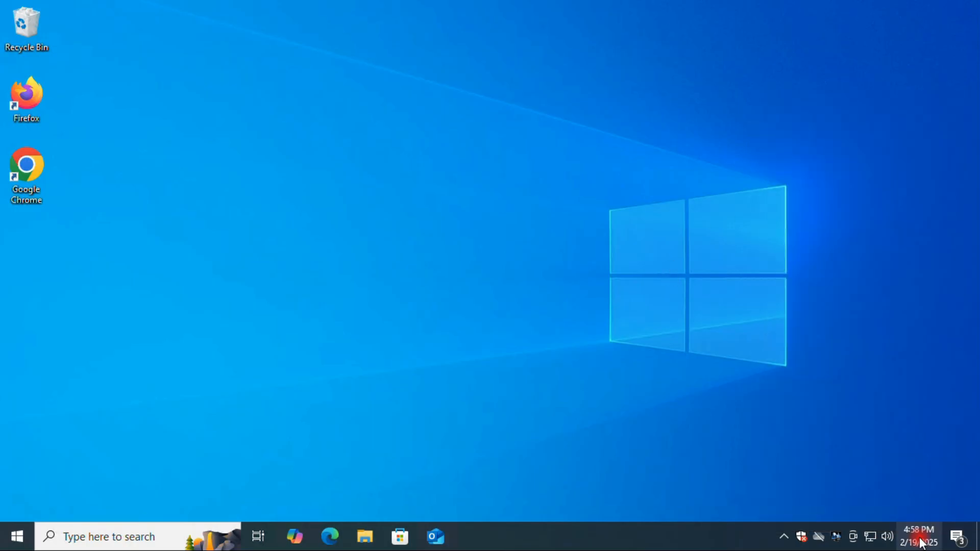
right_click(922, 543)
click(818, 148)
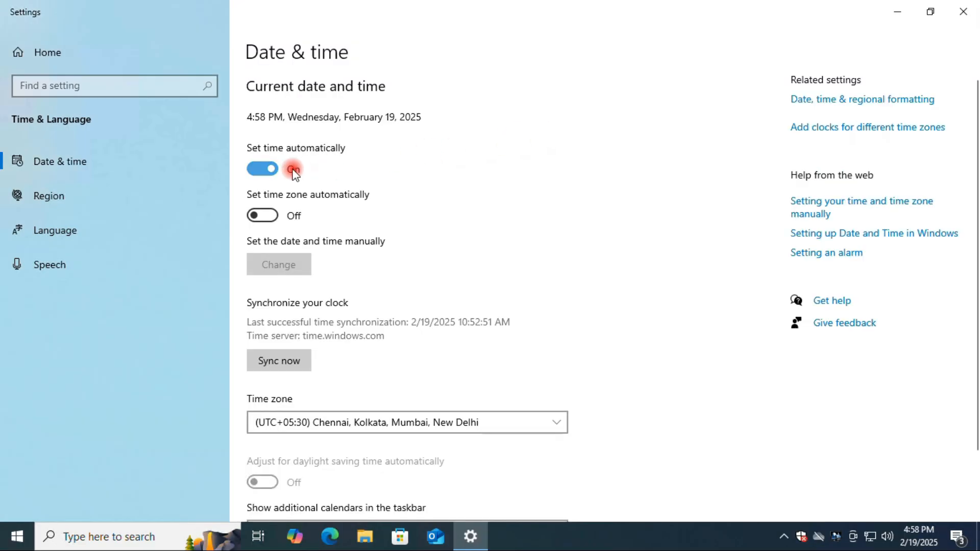
Switch automatic time setting off and on again, review the time zone choices without changing the selection, and close Settings
click(264, 170)
click(264, 170)
scroll(400, 335, down, 2)
click(417, 336)
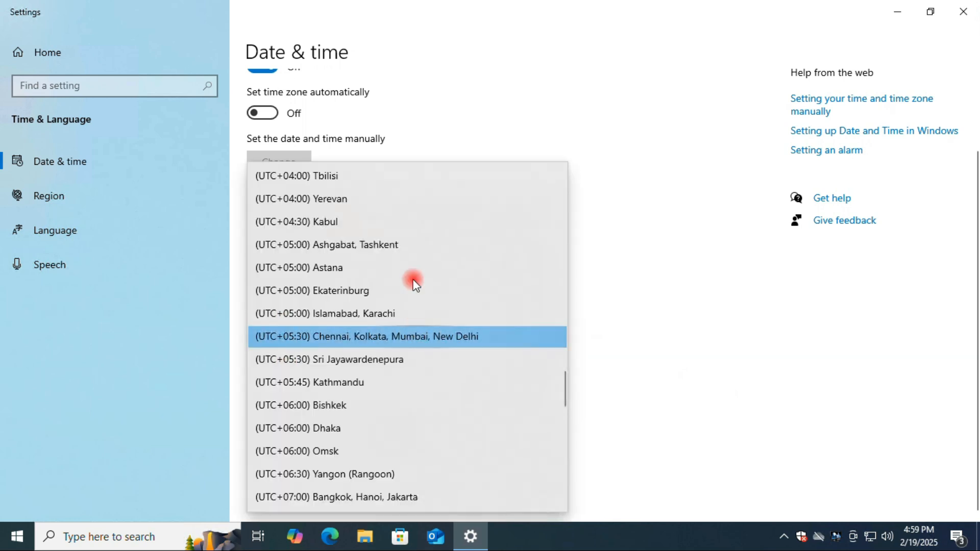
click(732, 285)
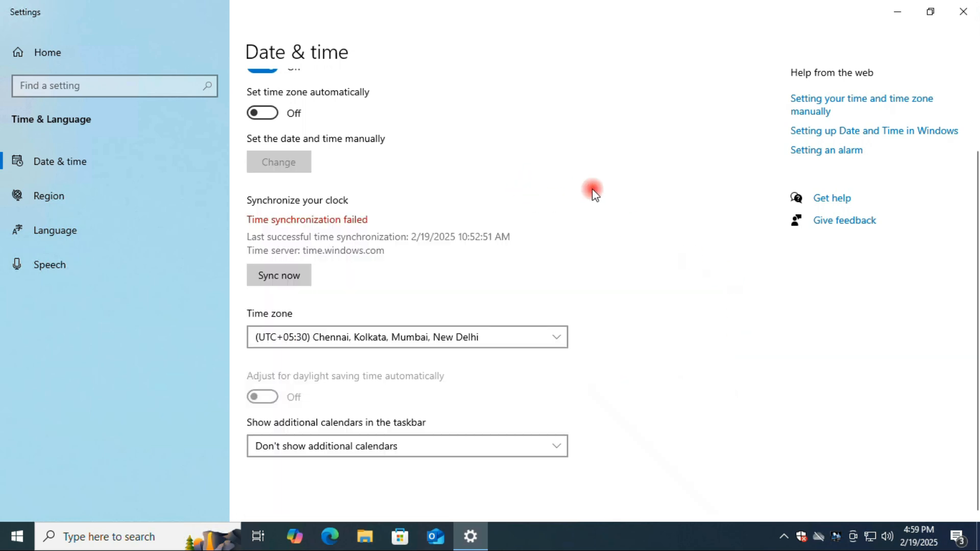
click(962, 11)
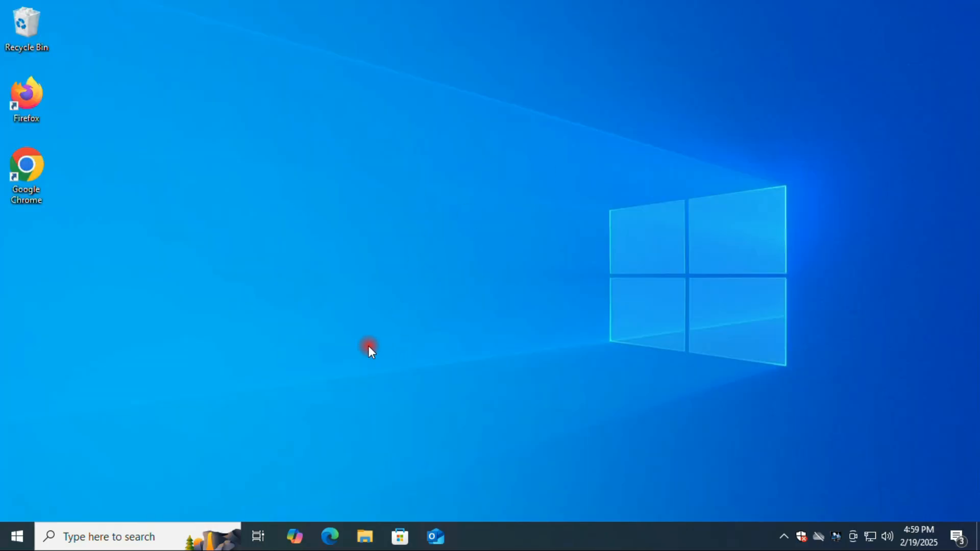
Open the Additional troubleshooters page in the Update & Security settings
right_click(16, 536)
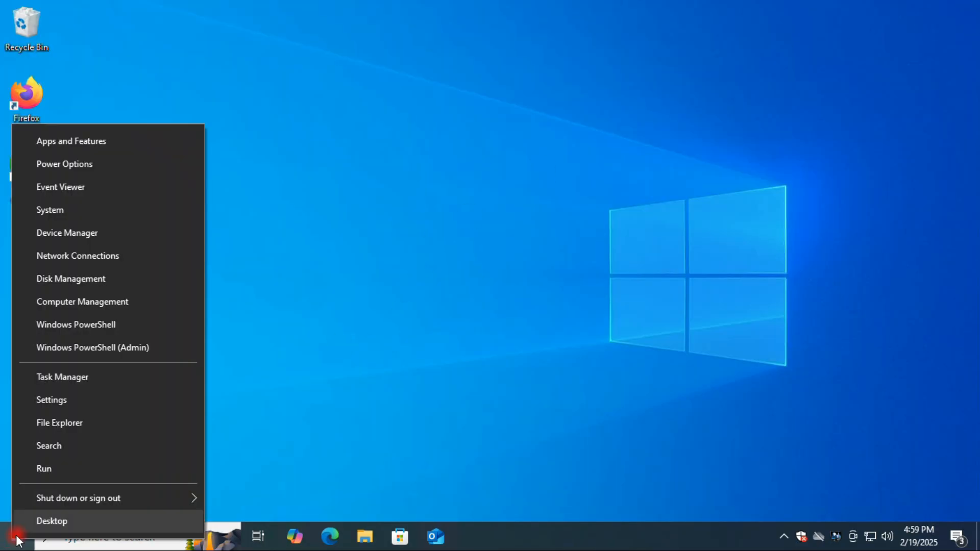
click(47, 396)
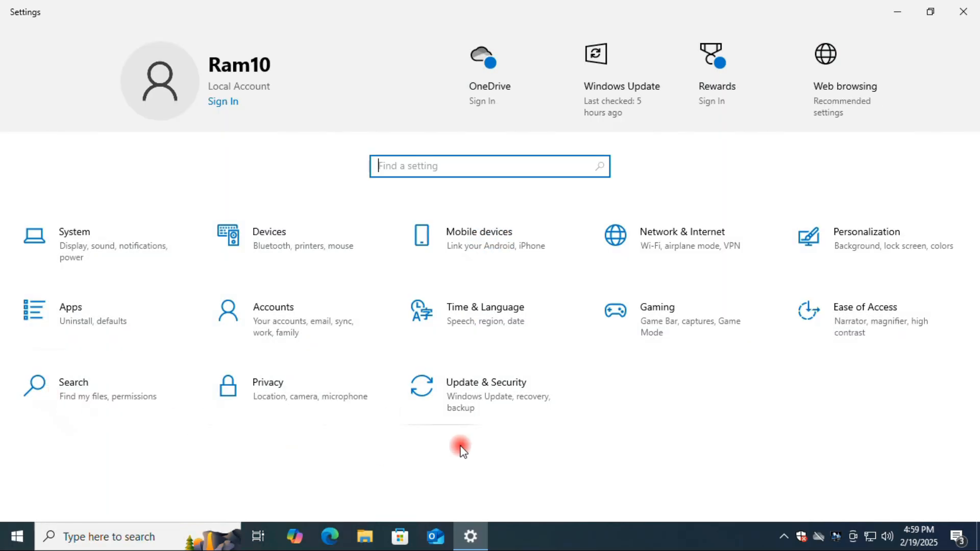
click(508, 404)
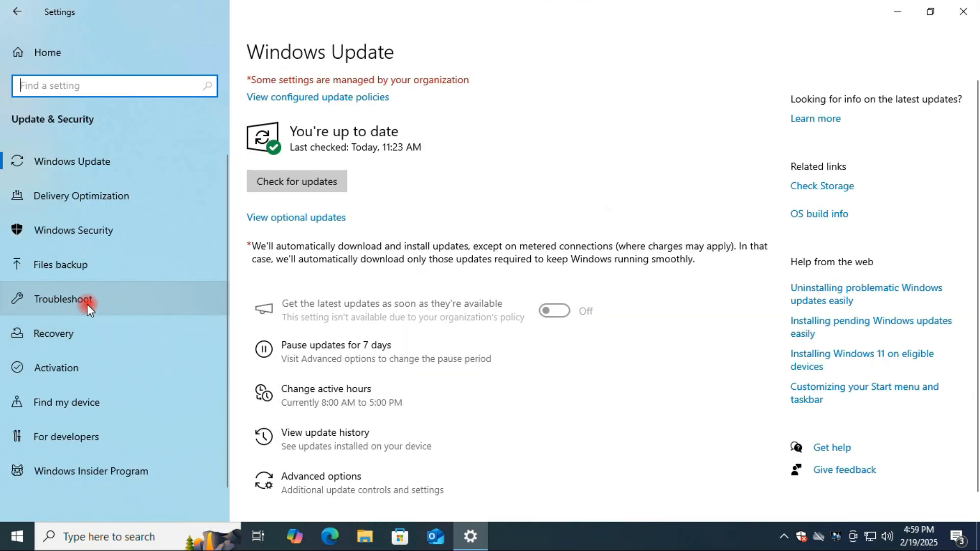
click(69, 299)
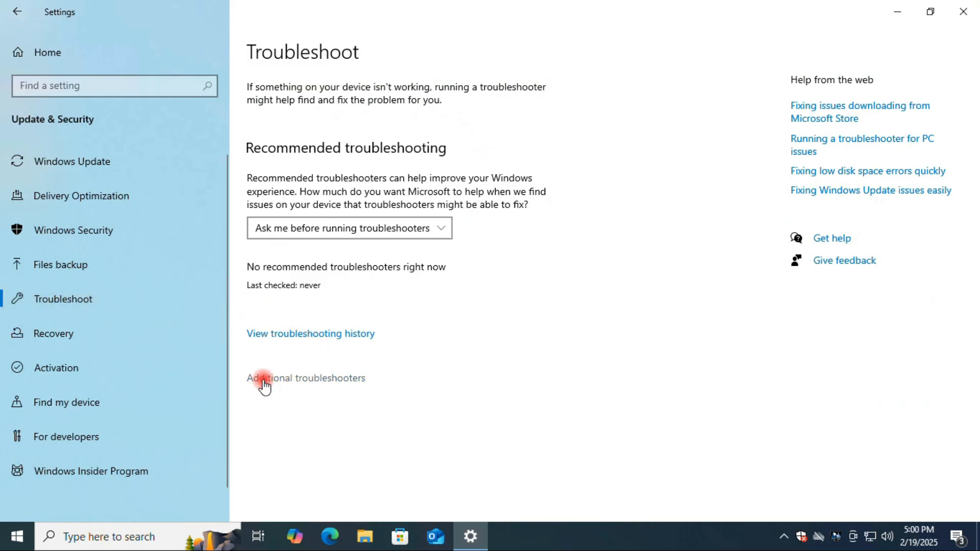
click(322, 385)
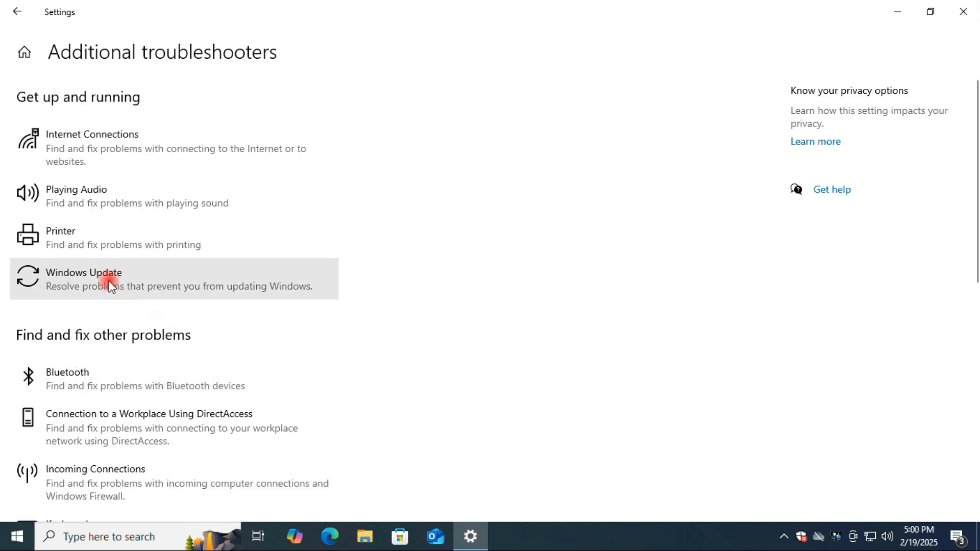
Run the Windows Update troubleshooter, and close its report and Settings when it completes
click(93, 288)
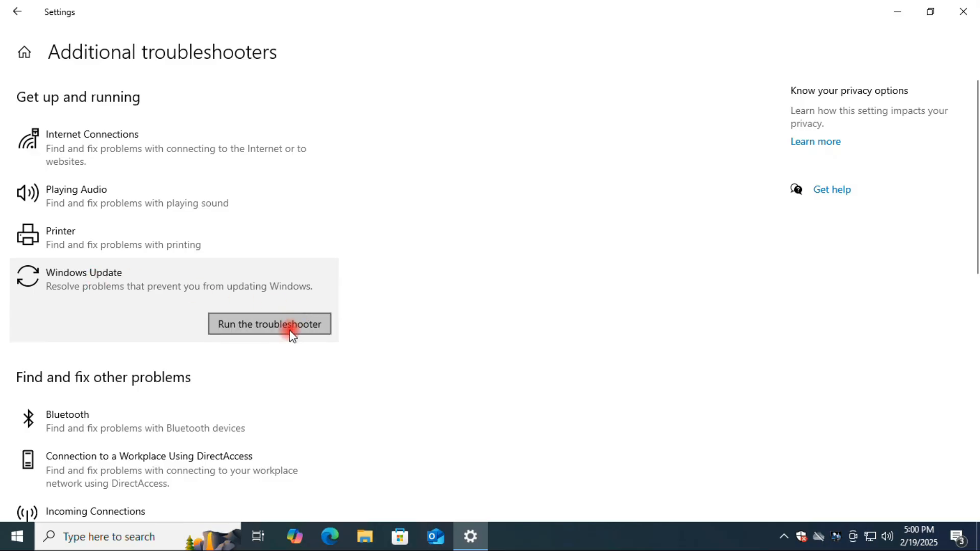
click(291, 332)
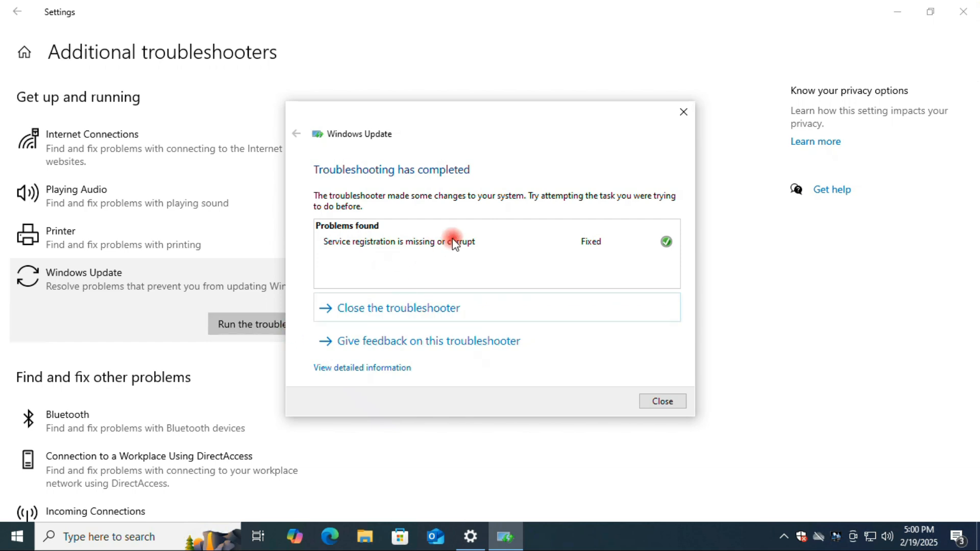
click(669, 405)
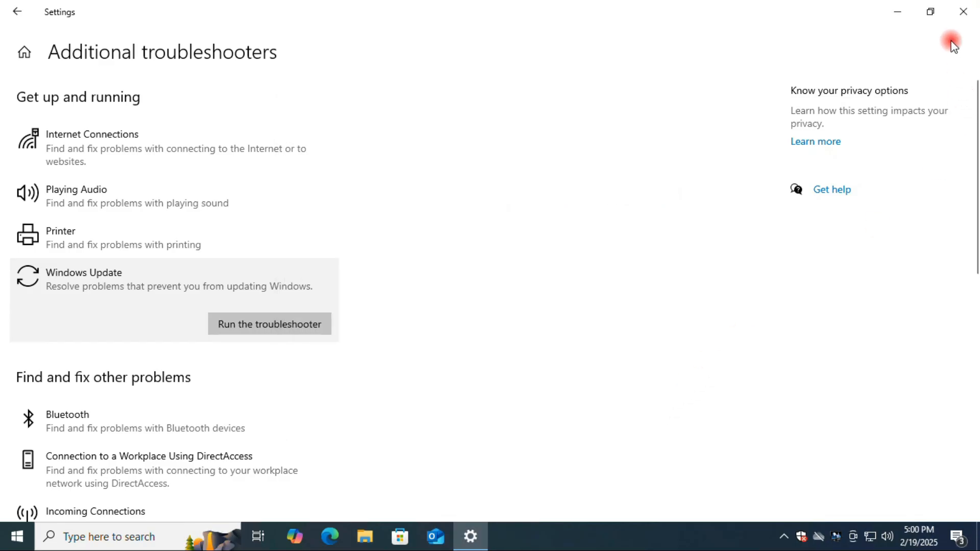
click(963, 20)
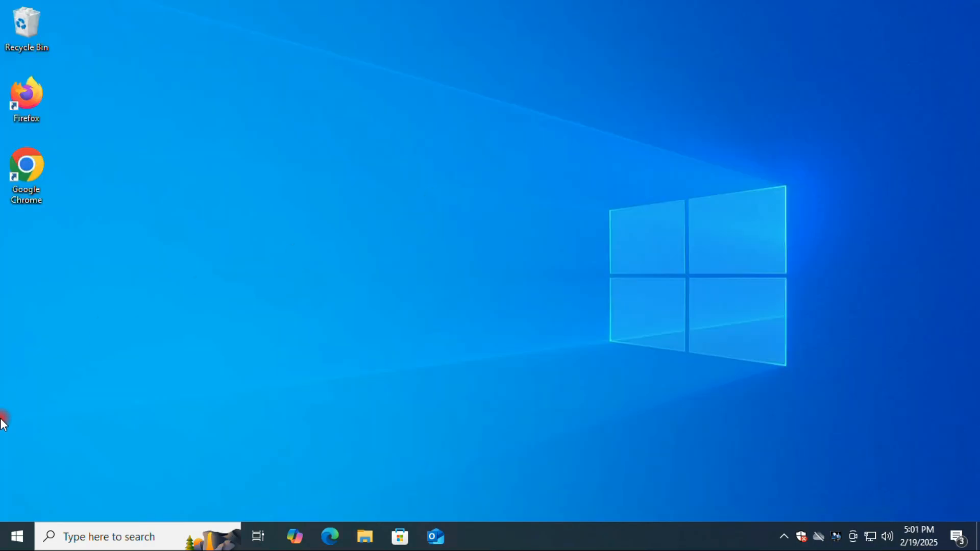
Open the Windows Update page in the Update & Security settings and check for updates
right_click(18, 537)
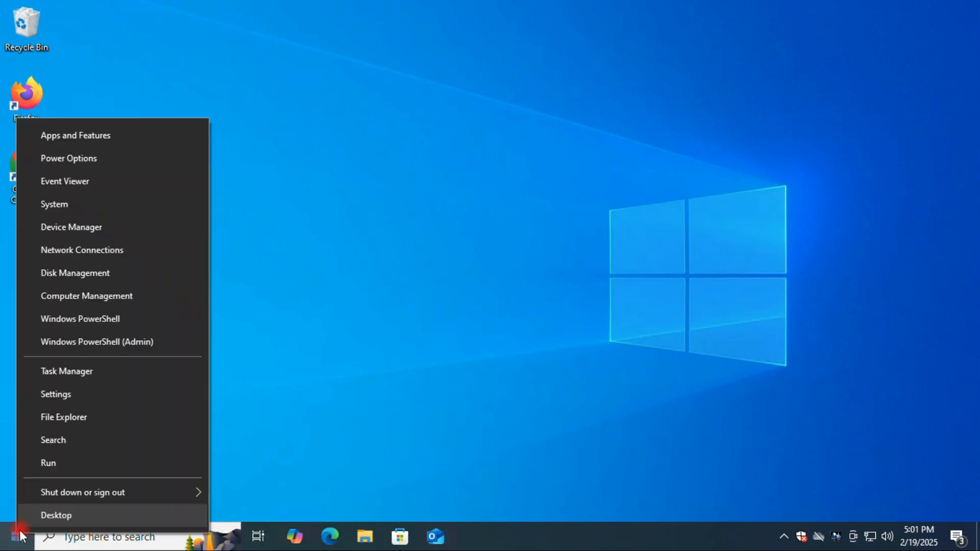
click(64, 394)
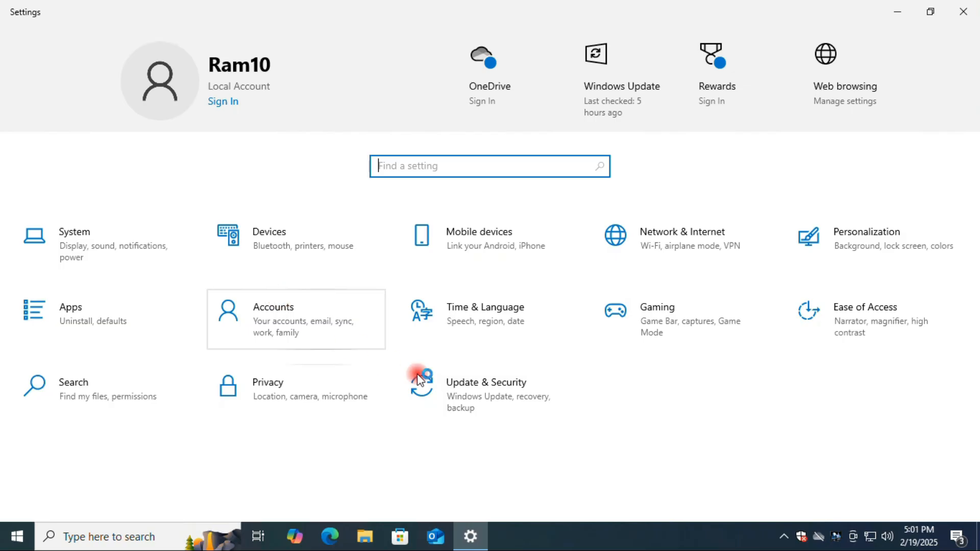
click(484, 404)
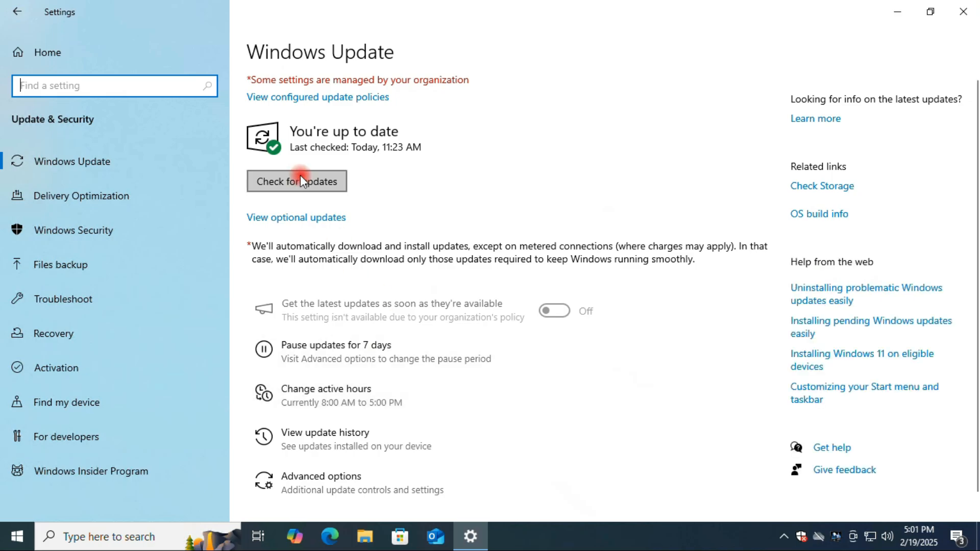
click(321, 183)
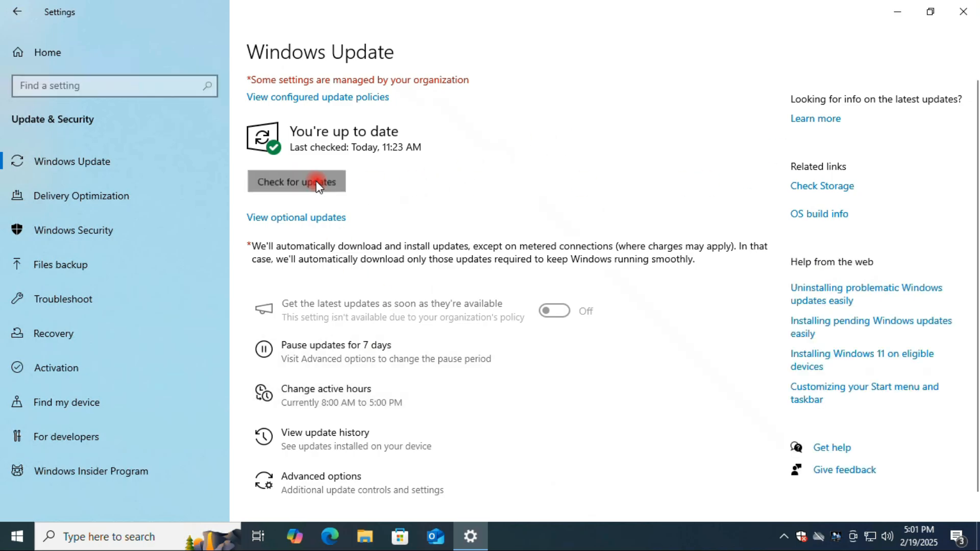